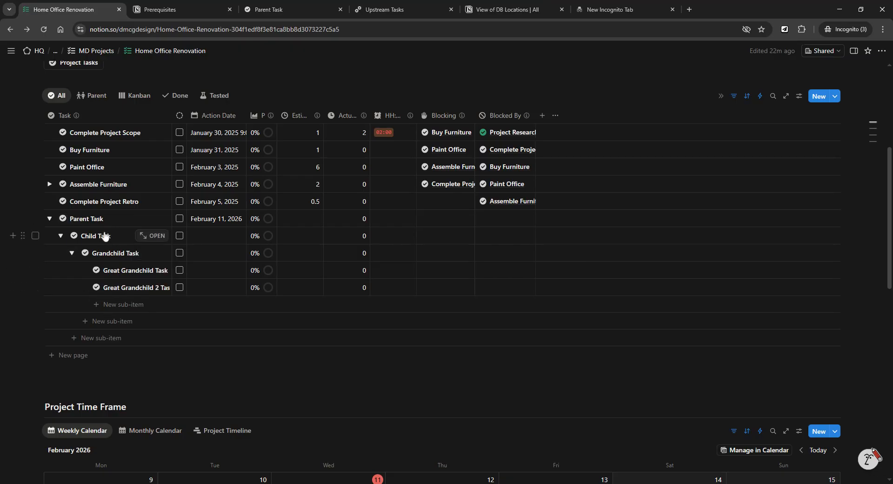
pyautogui.scroll(1, 279, 317)
pyautogui.scroll(-1, 279, 317)
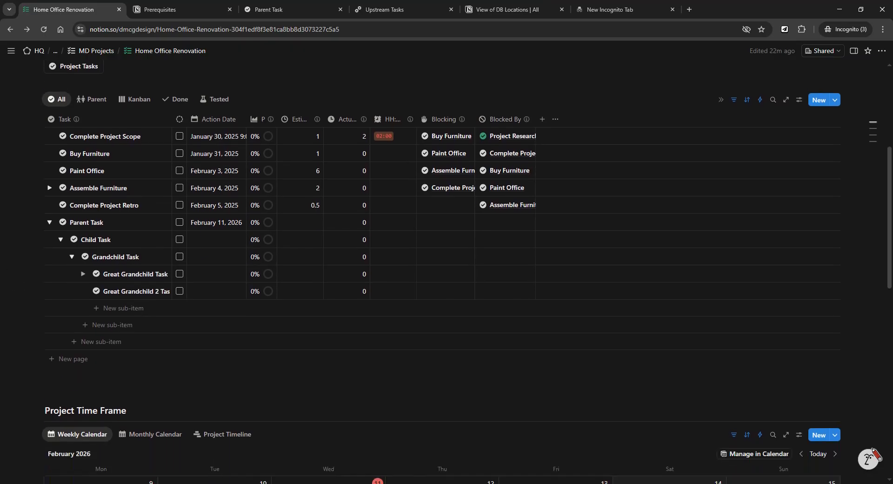
pyautogui.scroll(1, 152, 303)
pyautogui.scroll(-1, 154, 307)
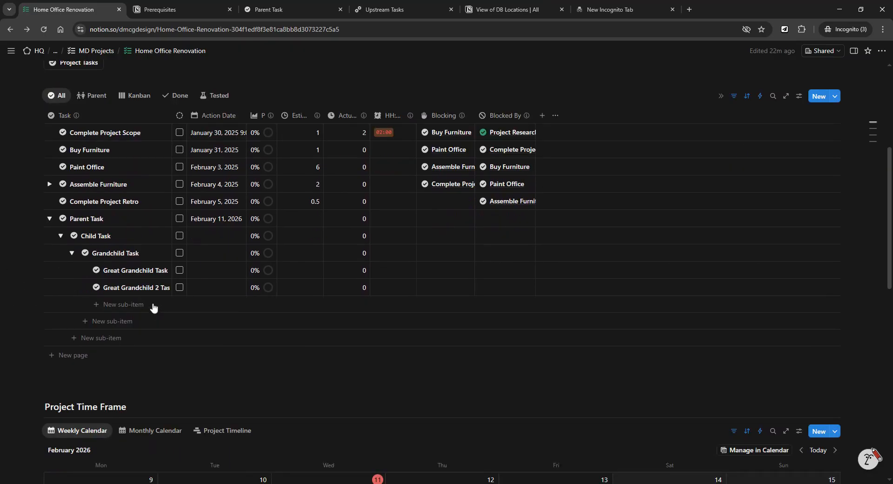
pyautogui.scroll(-1, 154, 306)
pyautogui.scroll(1, 153, 307)
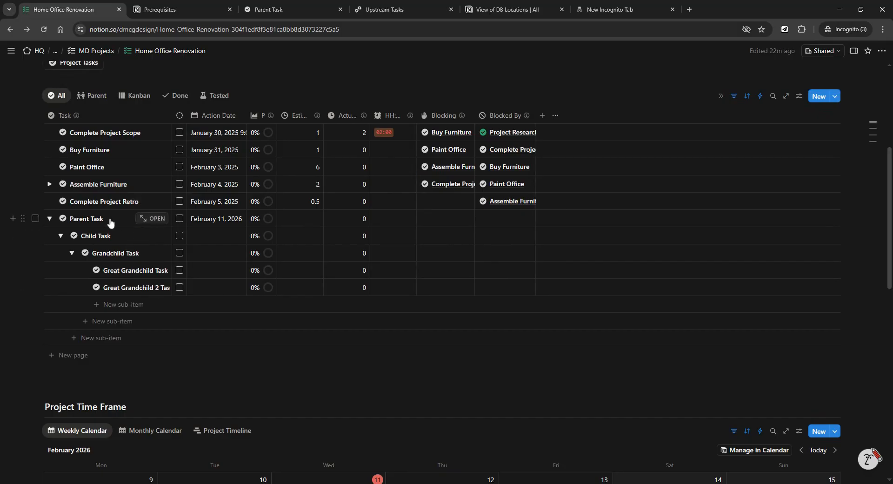
pyautogui.scroll(1, 145, 299)
pyautogui.scroll(-1, 161, 243)
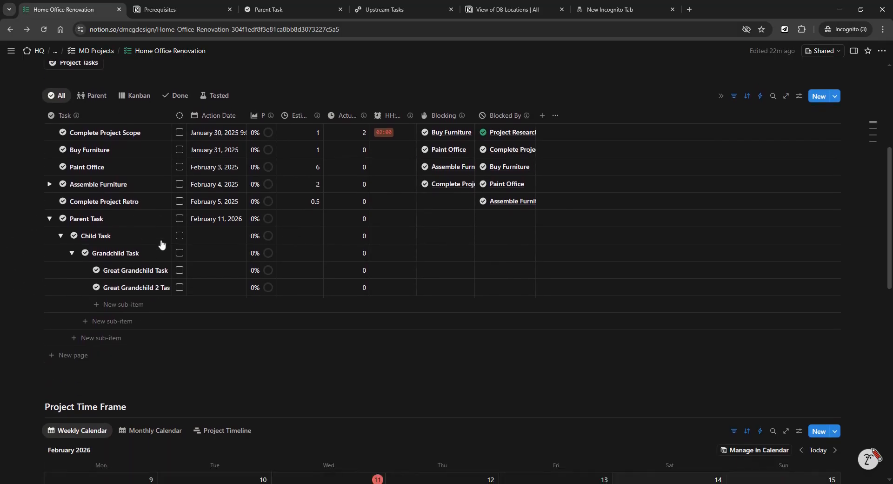
# - Switch to the Prerequisites page and review the sub-items settings of its All view
pyautogui.click(174, 15)
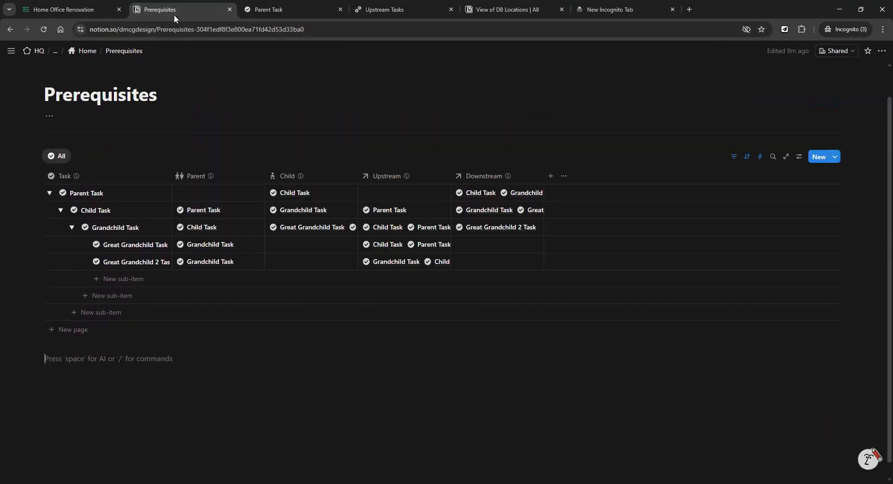
pyautogui.scroll(1, 442, 261)
pyautogui.scroll(-1, 442, 261)
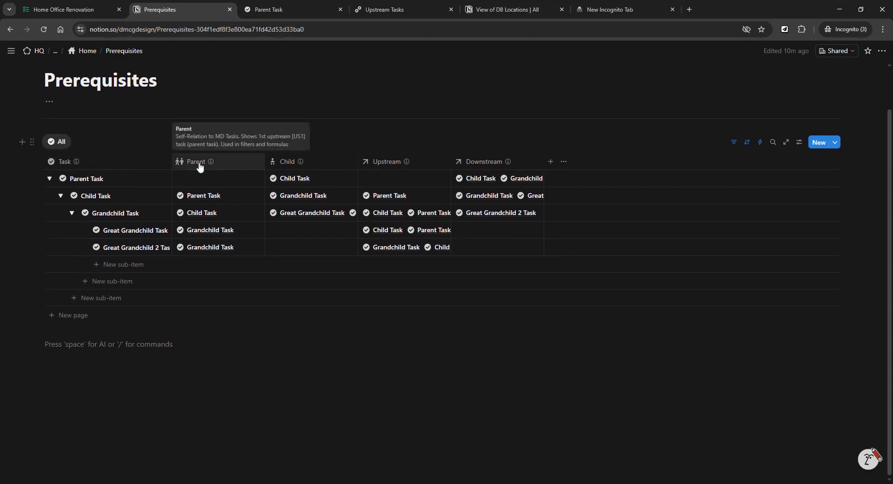
pyautogui.click(798, 143)
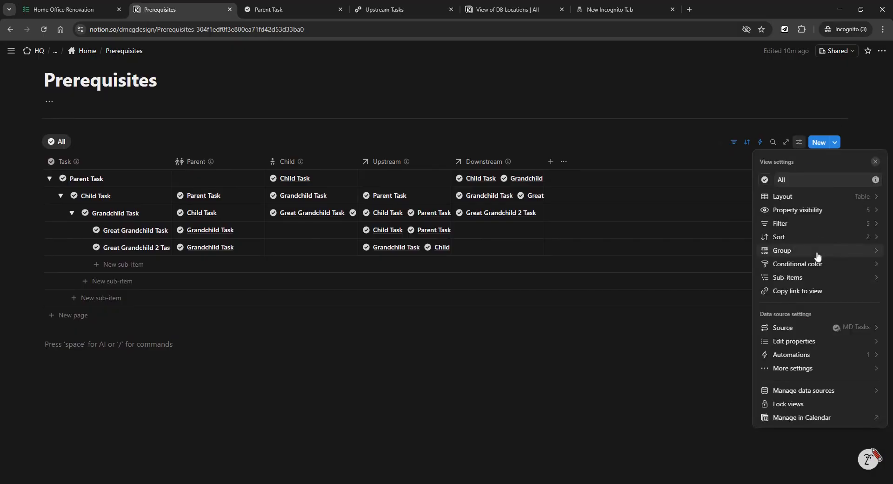
pyautogui.click(806, 278)
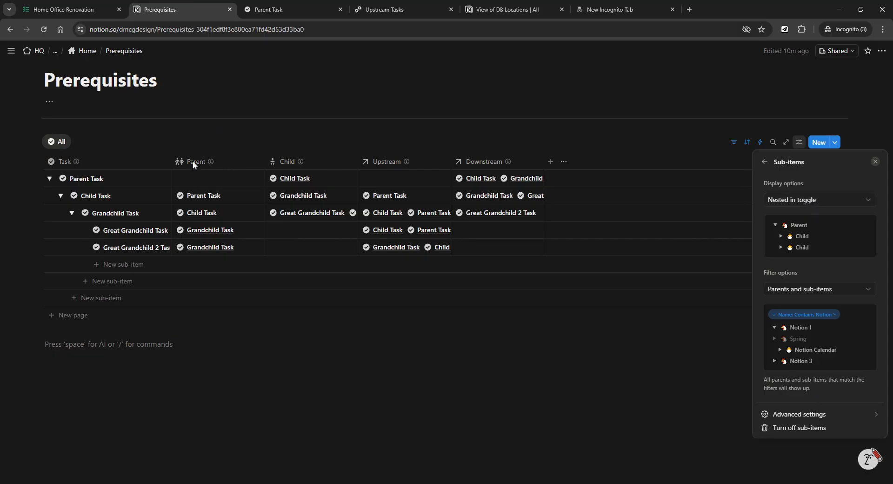
pyautogui.click(218, 157)
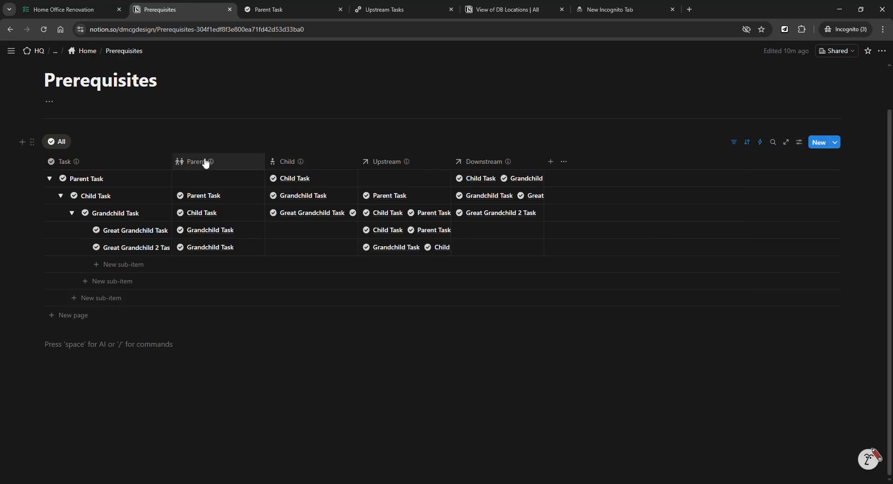
# - Inspect the Upstream property's relation settings, including its two-way relation option
pyautogui.click(380, 167)
pyautogui.moveTo(415, 202)
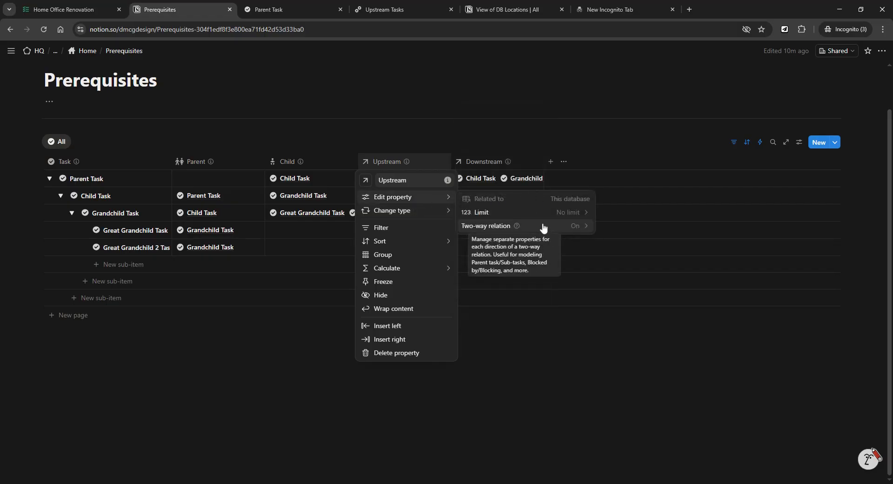
pyautogui.click(487, 168)
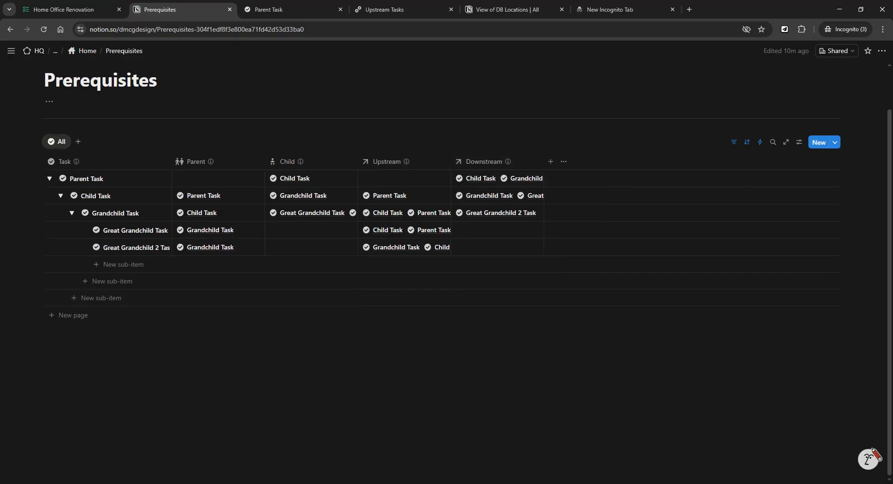
pyautogui.scroll(1, 447, 260)
pyautogui.scroll(-1, 446, 260)
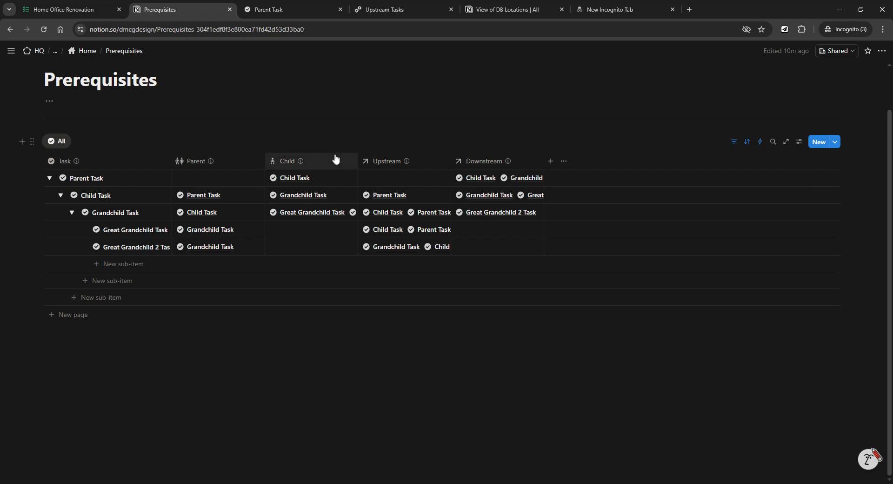
pyautogui.scroll(1, 335, 159)
pyautogui.scroll(-1, 334, 159)
pyautogui.moveTo(308, 161)
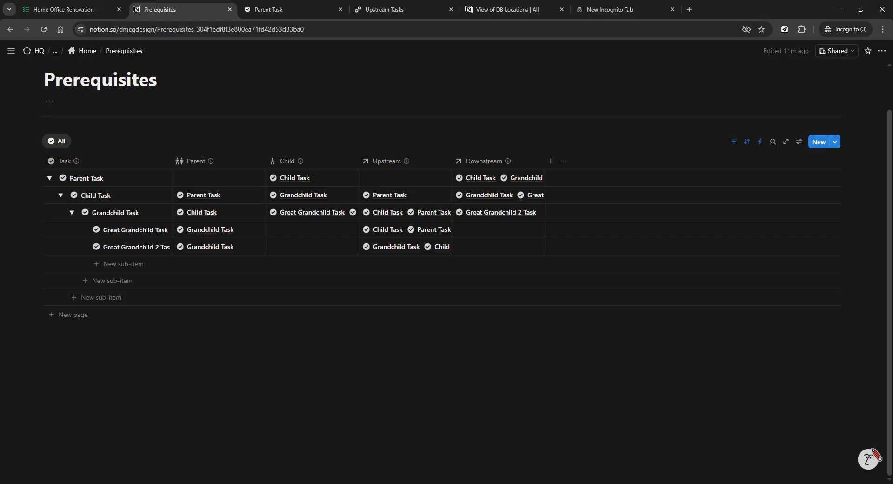
pyautogui.scroll(1, 273, 275)
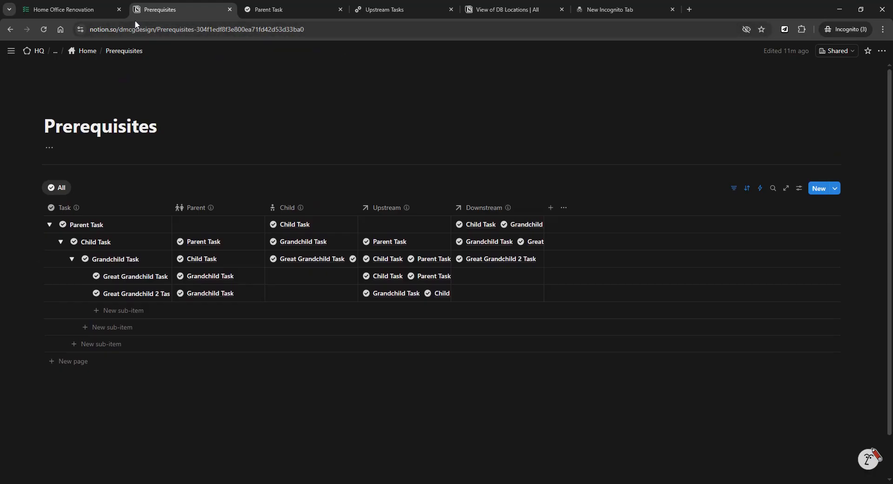
# - Return to the Home Office Renovation page, then collapse and re-expand Parent Task in the project tasks table
pyautogui.click(68, 14)
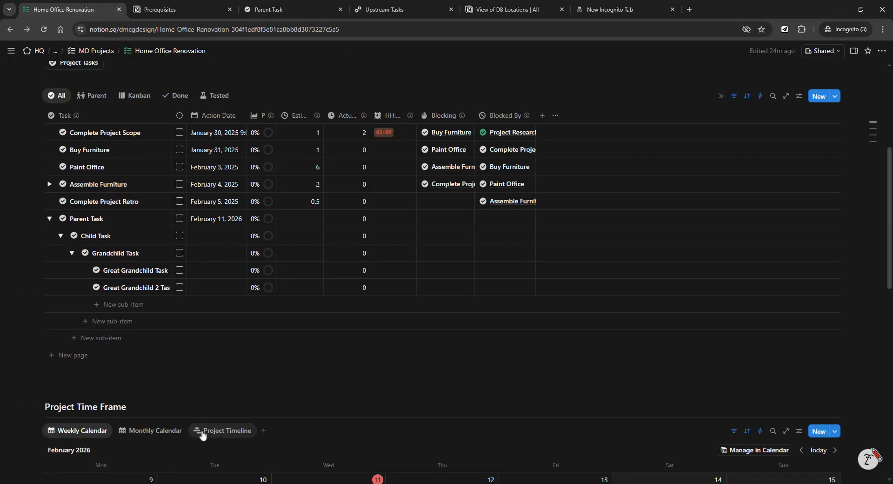
pyautogui.scroll(1, 160, 272)
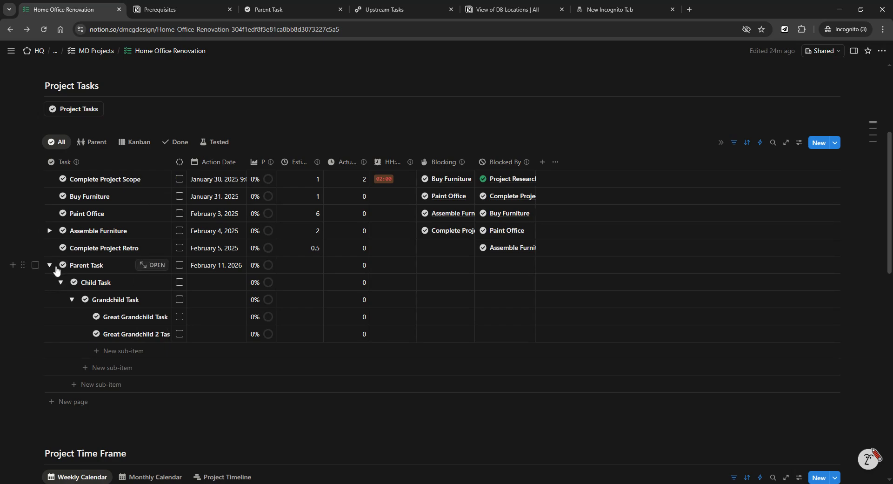
pyautogui.click(50, 265)
pyautogui.click(50, 266)
# - Go from the Parent Task page to the Home hub and open Parent Task from the This Week calendar
pyautogui.click(290, 13)
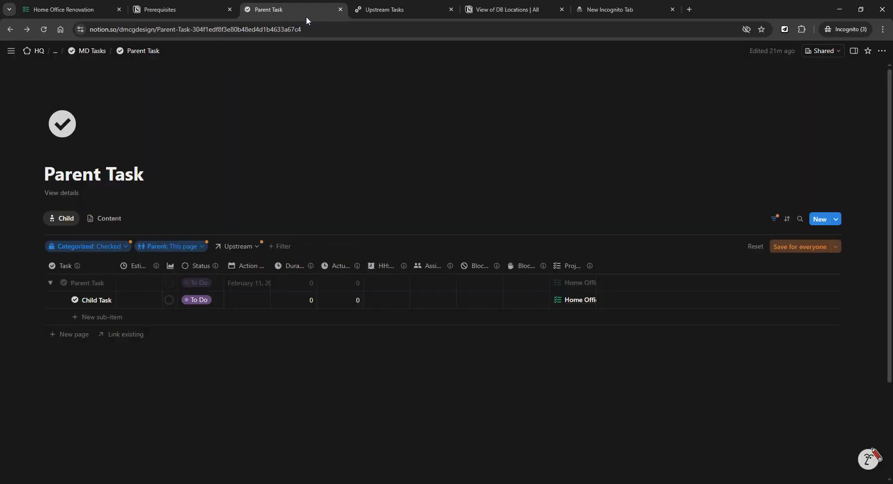
pyautogui.click(56, 52)
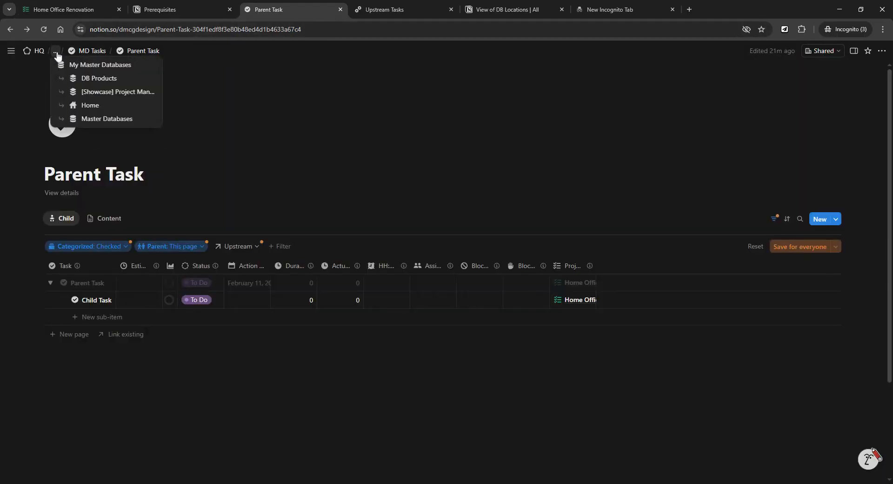
pyautogui.click(85, 106)
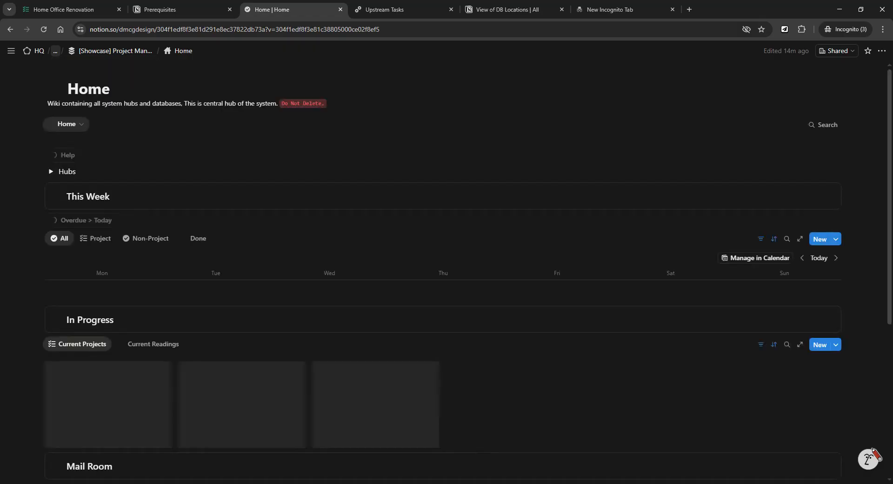
pyautogui.scroll(-3, 354, 216)
pyautogui.scroll(3, 353, 217)
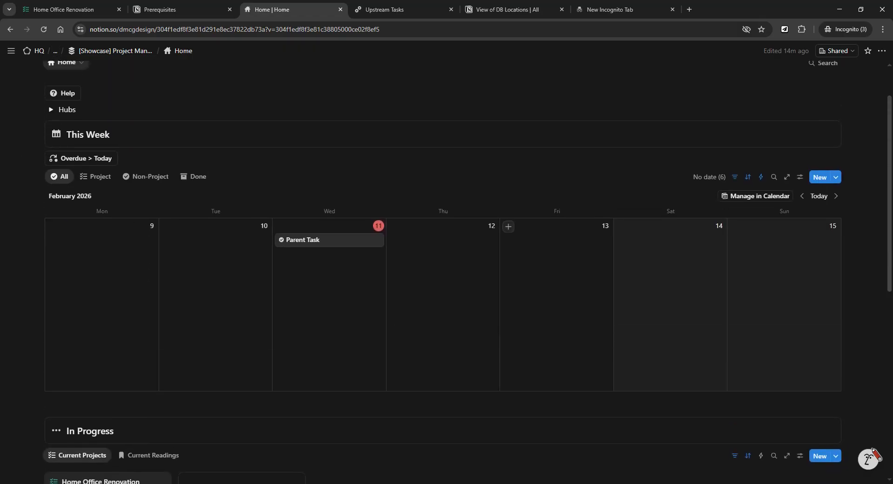
pyautogui.scroll(-1, 354, 216)
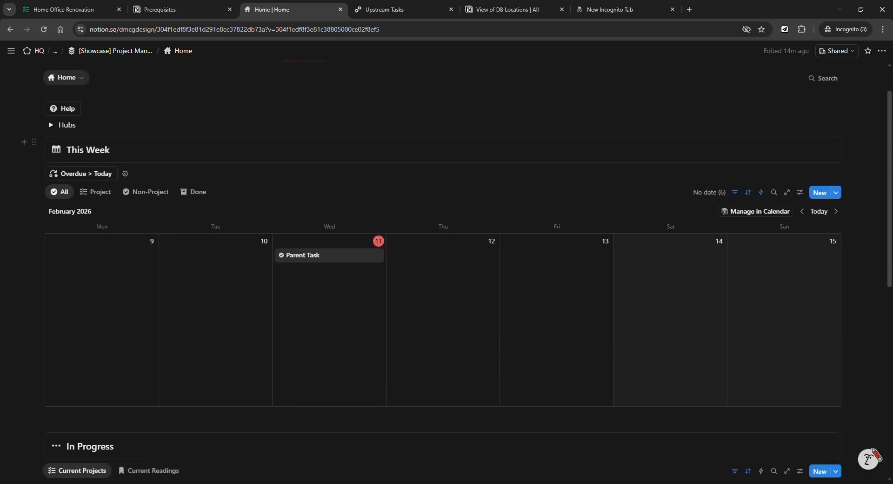
pyautogui.click(313, 260)
# - Set the Upstream filter of Parent Task's Child view to contain This page
pyautogui.scroll(-3, 313, 263)
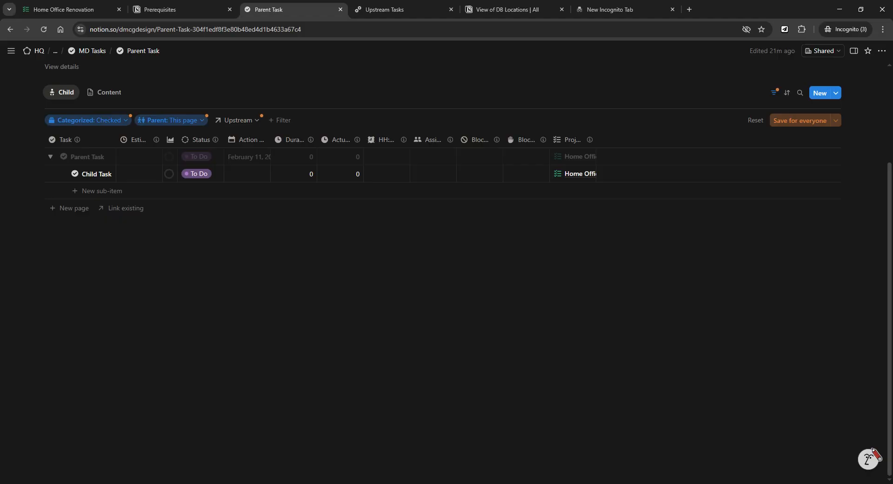
pyautogui.scroll(1, 253, 186)
pyautogui.scroll(-1, 253, 186)
pyautogui.scroll(1, 254, 186)
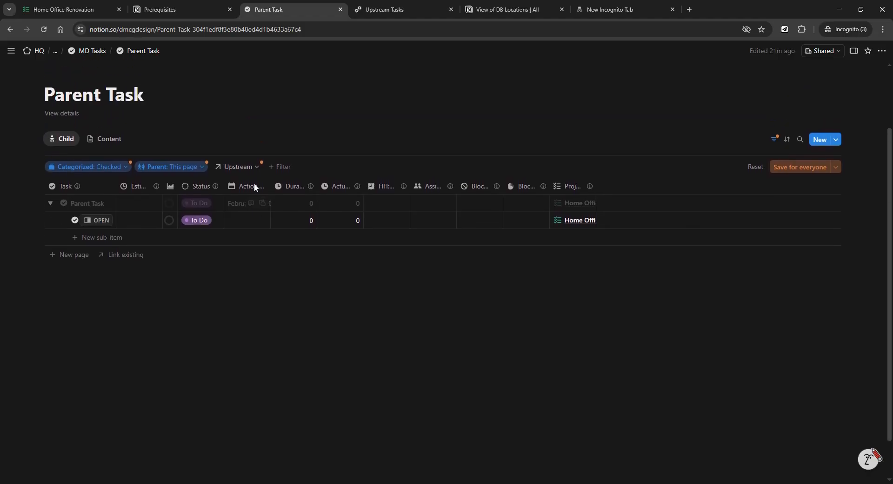
pyautogui.click(245, 170)
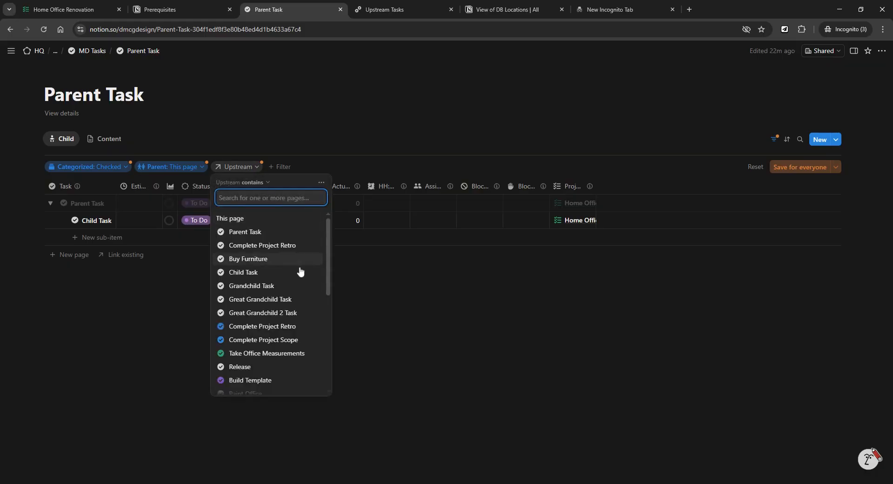
pyautogui.click(238, 221)
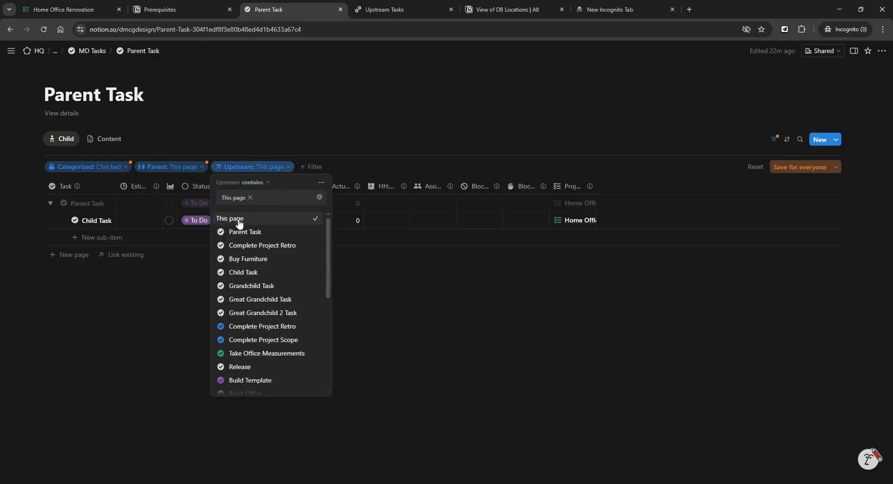
pyautogui.press('Escape')
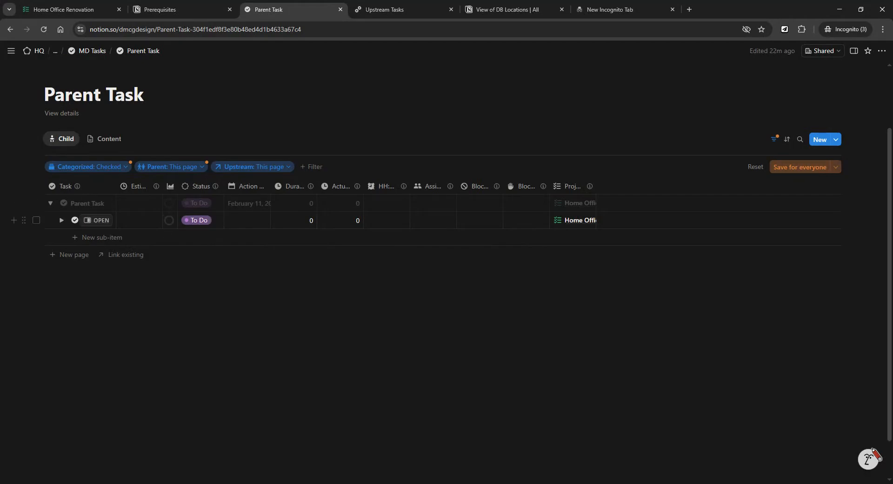
pyautogui.click(62, 221)
pyautogui.click(61, 221)
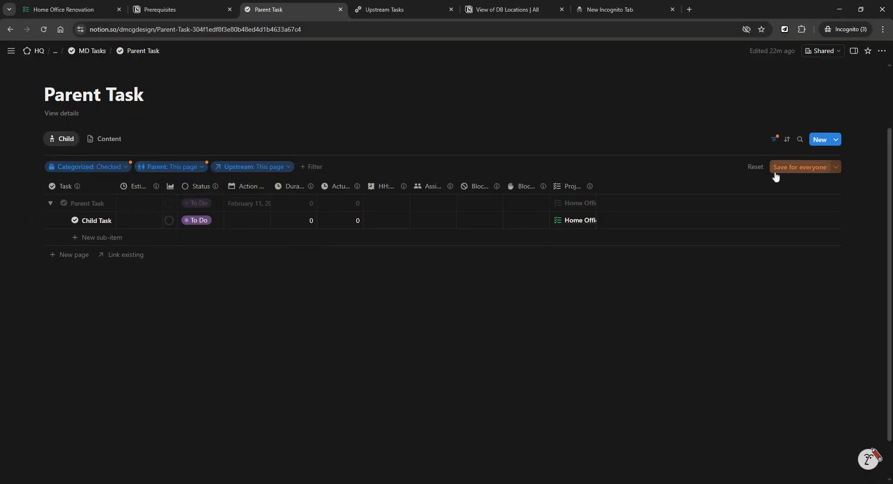
pyautogui.click(800, 167)
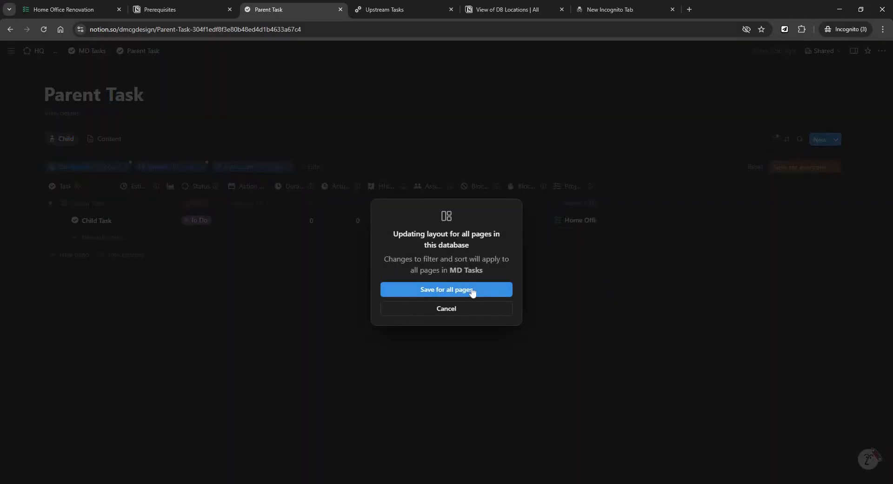
pyautogui.click(458, 310)
# - Remove This page from the Parent filter and expand Child Task in the Child view
pyautogui.click(181, 171)
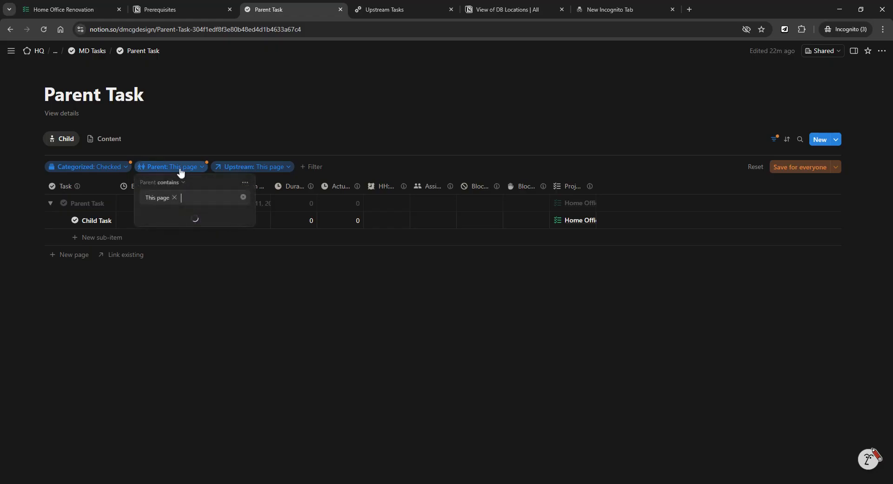
pyautogui.click(177, 199)
pyautogui.press('Escape')
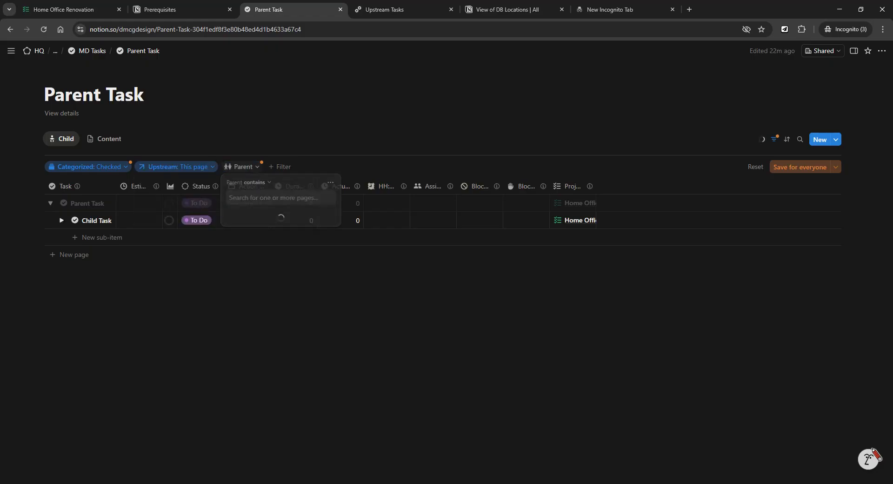
pyautogui.click(61, 220)
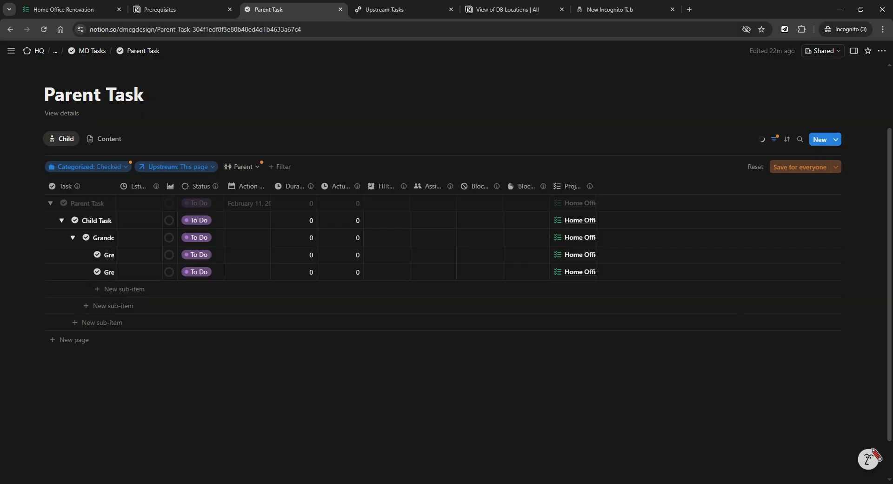
# - Open Great Grandchild 2 Task, show its details, and reveal the hidden system properties to examine Upstream and Downstream
pyautogui.scroll(-1, 107, 225)
pyautogui.scroll(1, 107, 225)
pyautogui.click(107, 275)
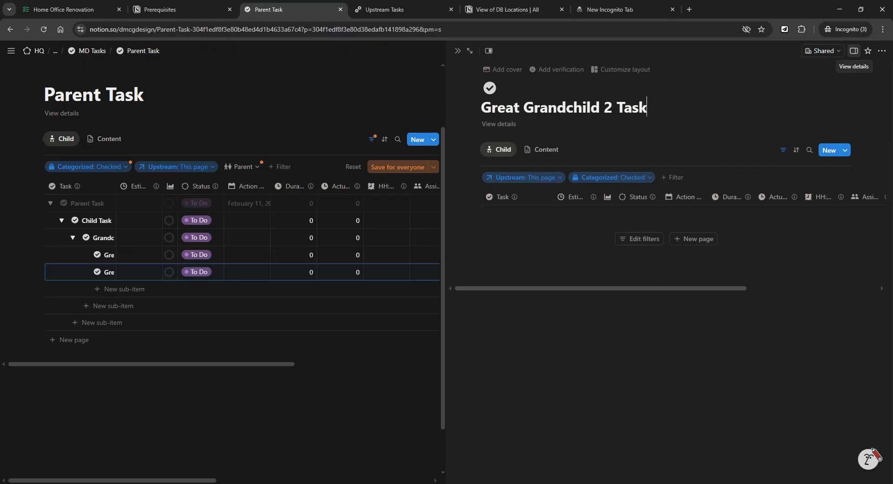
pyautogui.click(853, 50)
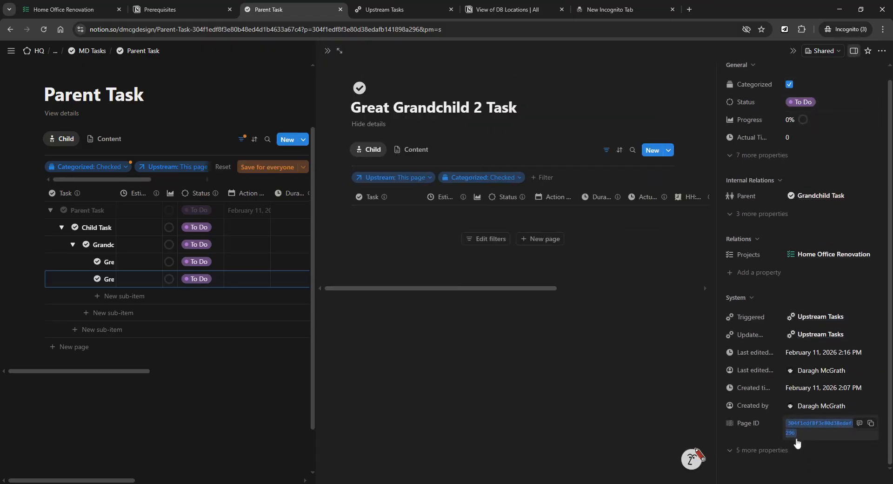
pyautogui.scroll(1, 857, 340)
pyautogui.scroll(-1, 857, 340)
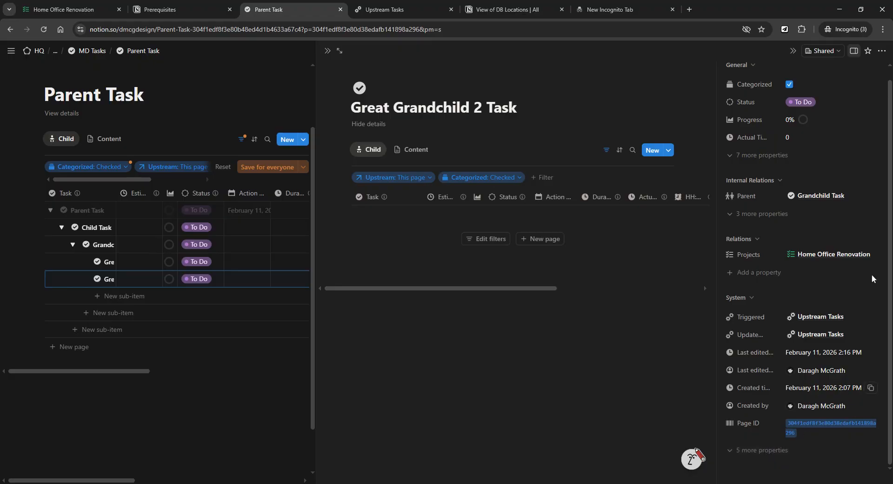
pyautogui.click(786, 454)
pyautogui.scroll(-3, 790, 344)
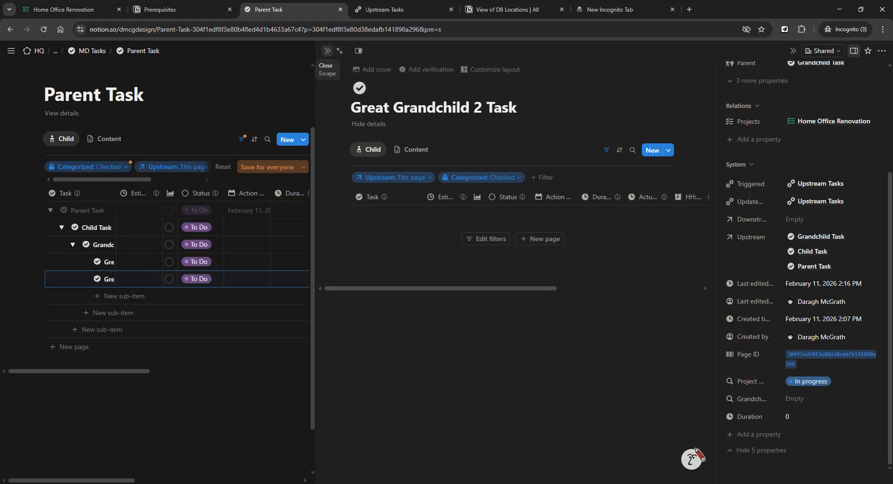
# - Close the Great Grandchild 2 Task preview and review the nested tasks in Parent Task's Child view
pyautogui.click(328, 50)
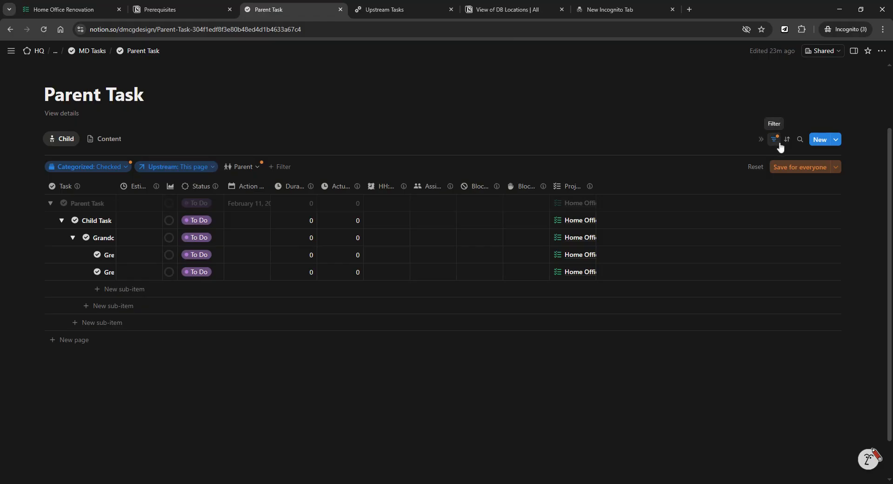
pyautogui.scroll(-1, 131, 231)
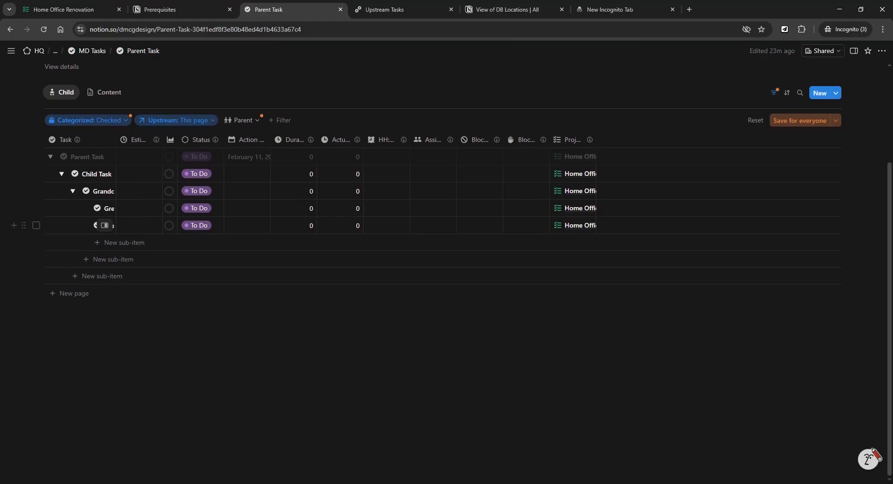
pyautogui.scroll(2, 132, 234)
pyautogui.scroll(-3, 132, 234)
pyautogui.scroll(2, 133, 233)
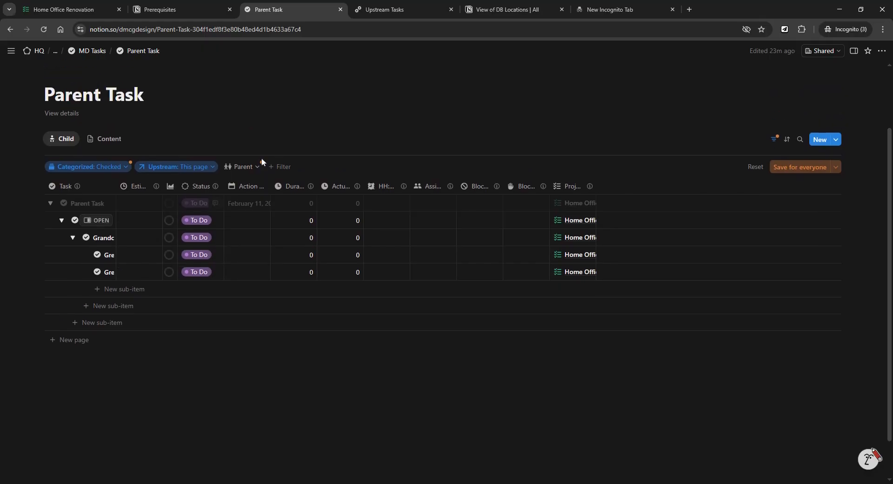
# - Switch to the Upstream Tasks page, collapse the sidebar, and look over the Trigger Data and Updated Data sections
pyautogui.click(395, 12)
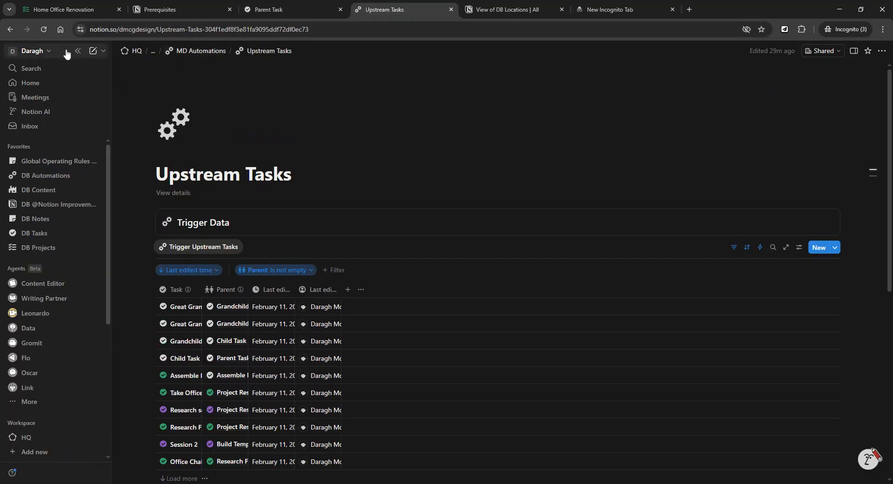
pyautogui.click(76, 53)
pyautogui.scroll(-2, 251, 137)
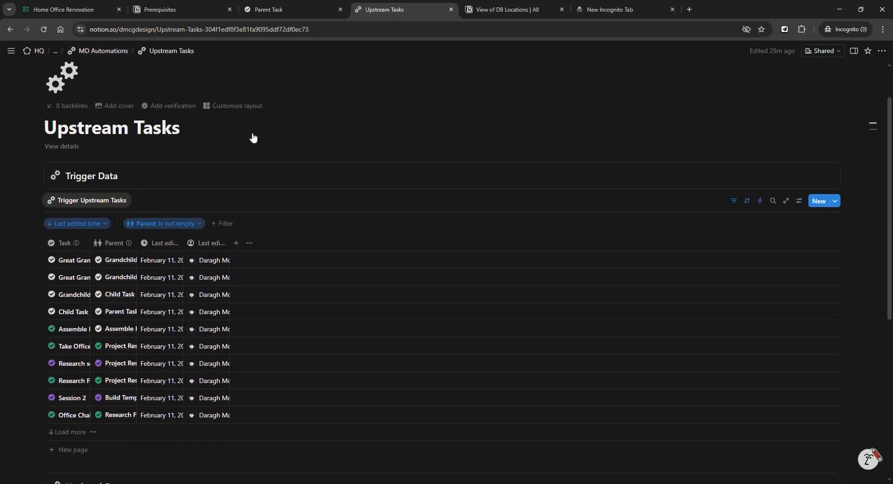
pyautogui.scroll(-1, 441, 261)
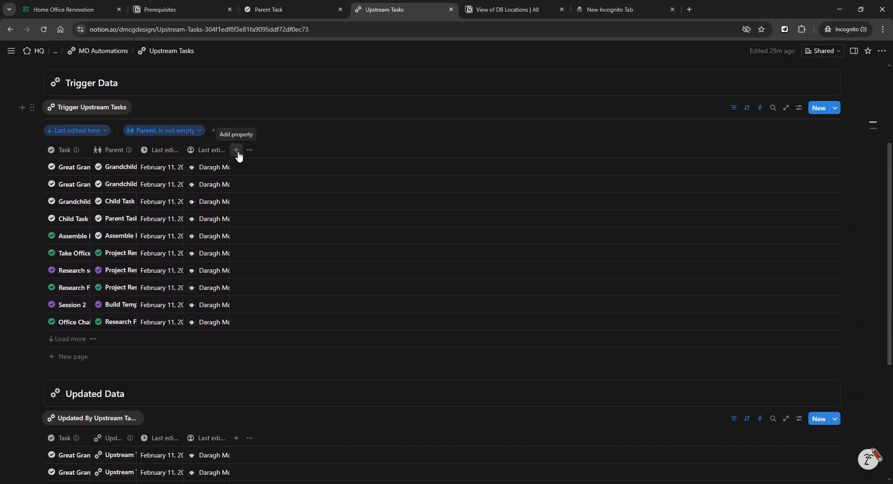
pyautogui.scroll(1, 236, 150)
pyautogui.scroll(-2, 139, 233)
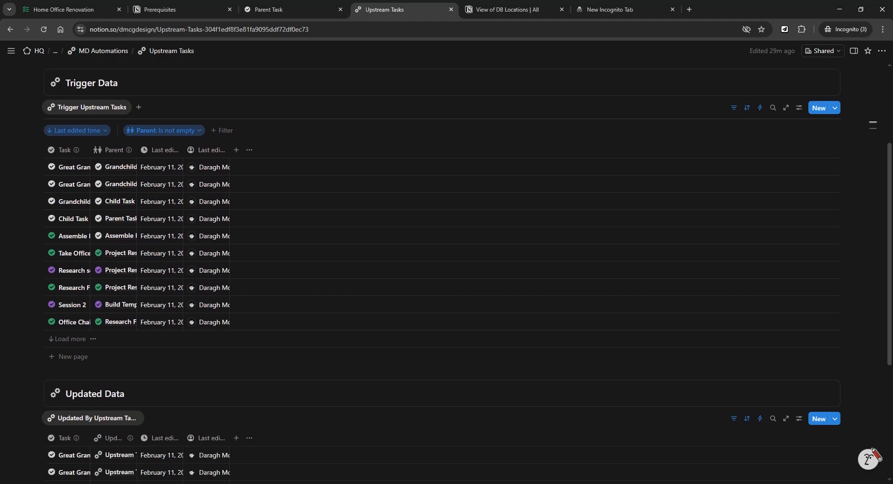
pyautogui.scroll(2, 82, 264)
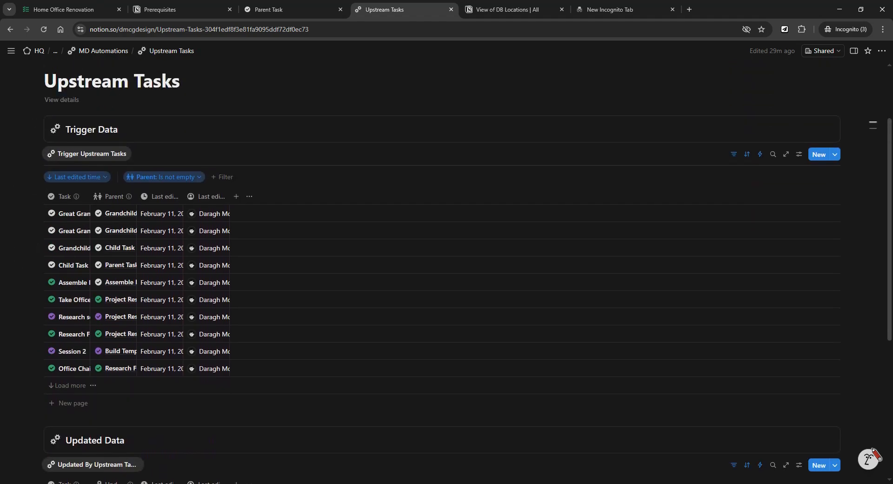
# - Open the Upstream Tasks automation from the Trigger Upstream Tasks view to examine its trigger and actions, and close it
pyautogui.click(759, 154)
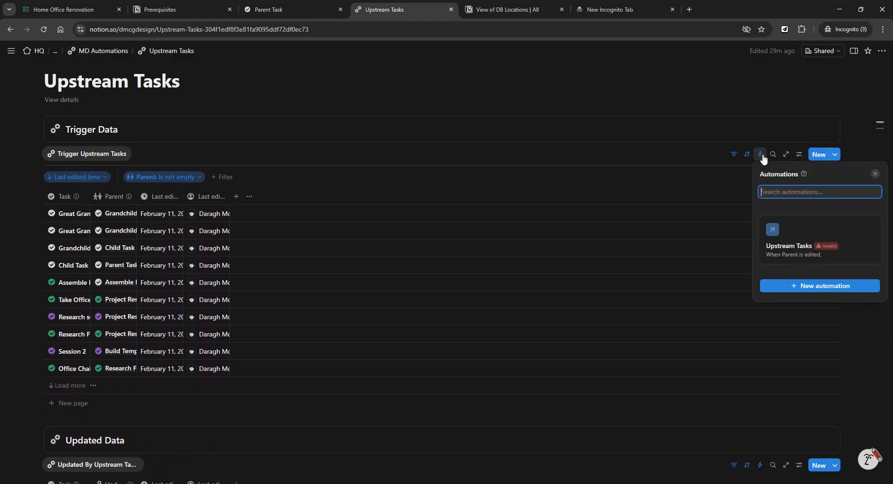
pyautogui.click(831, 262)
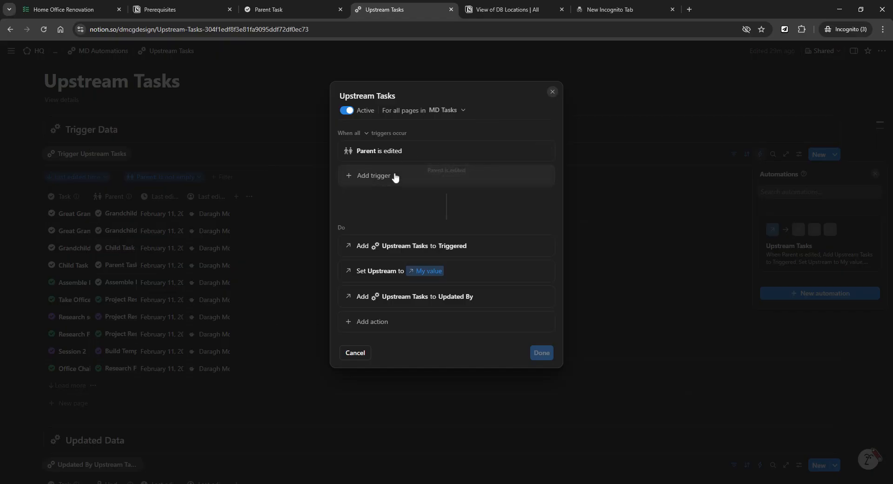
pyautogui.click(283, 155)
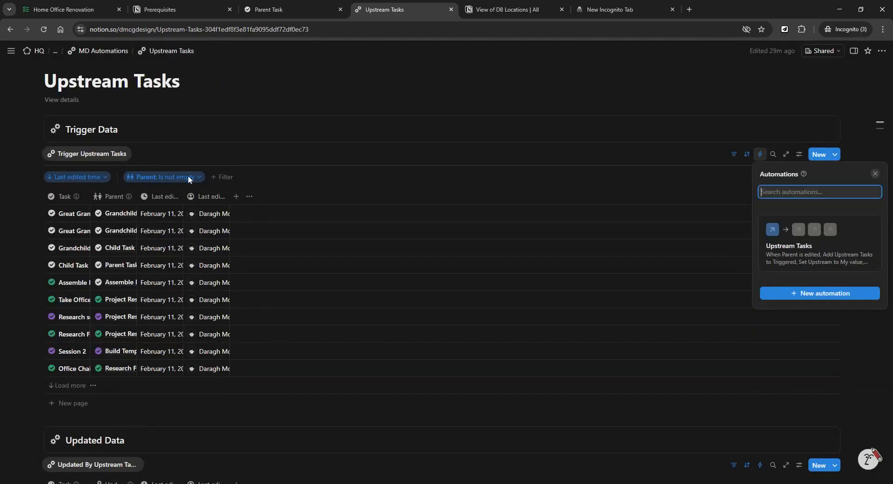
pyautogui.click(271, 183)
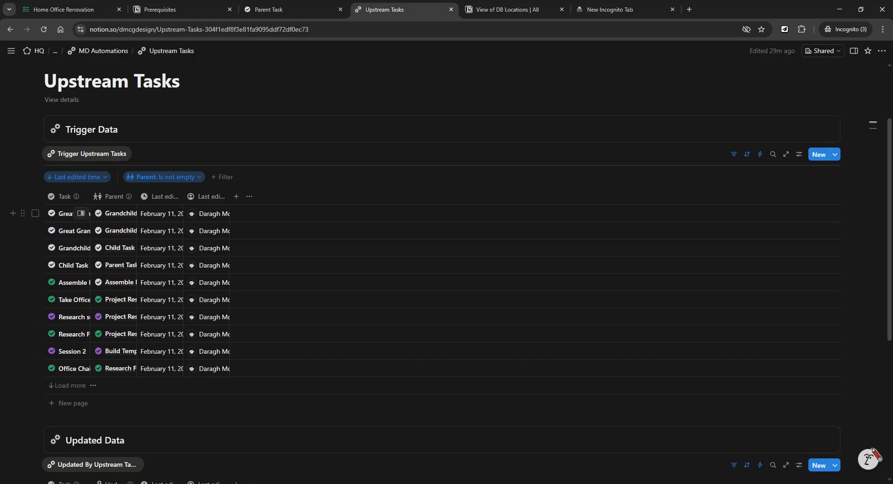
# - Open the Set Upstream formula in the Upstream Tasks automation and read it from the level 1 parents to the final unique list
pyautogui.click(761, 156)
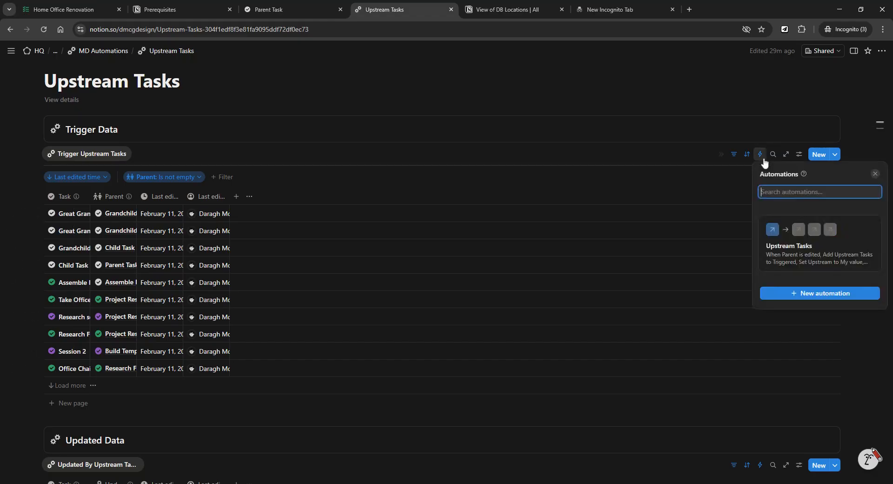
pyautogui.click(800, 263)
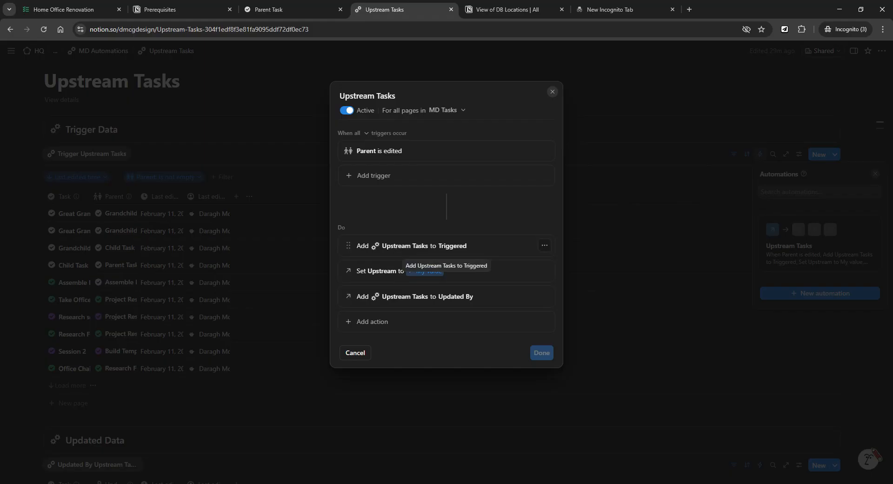
pyautogui.click(379, 271)
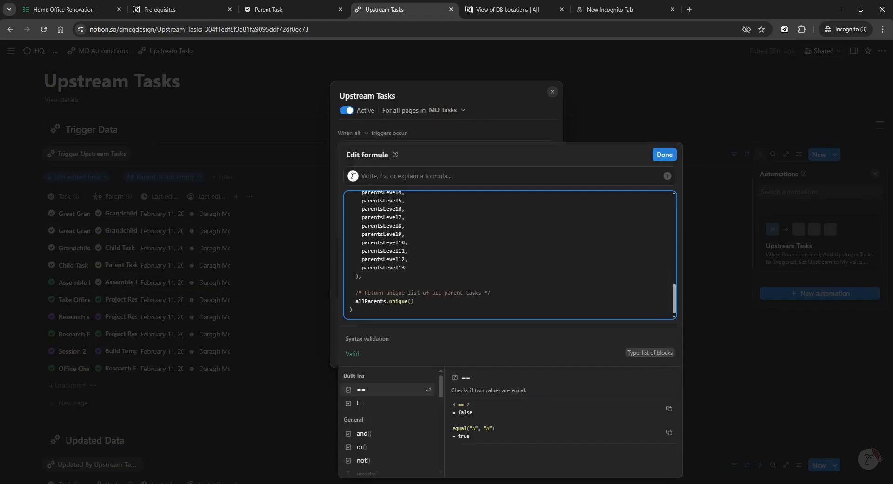
pyautogui.scroll(5, 379, 278)
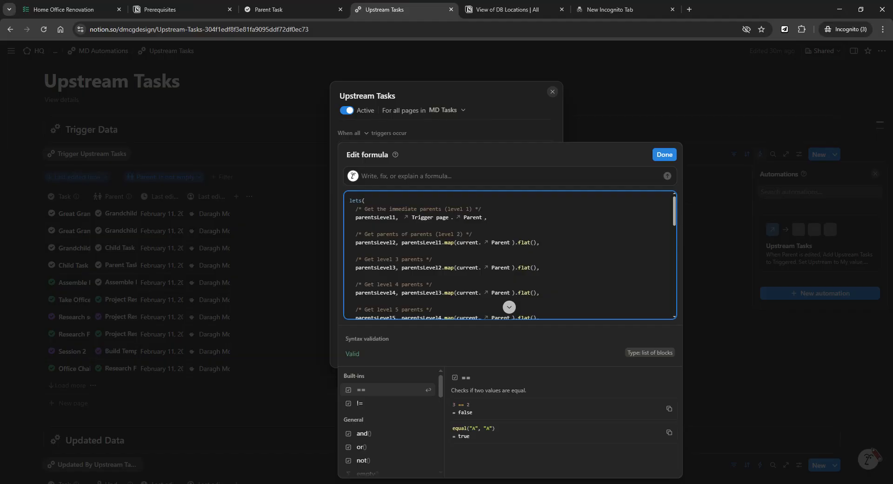
pyautogui.scroll(-1, 509, 255)
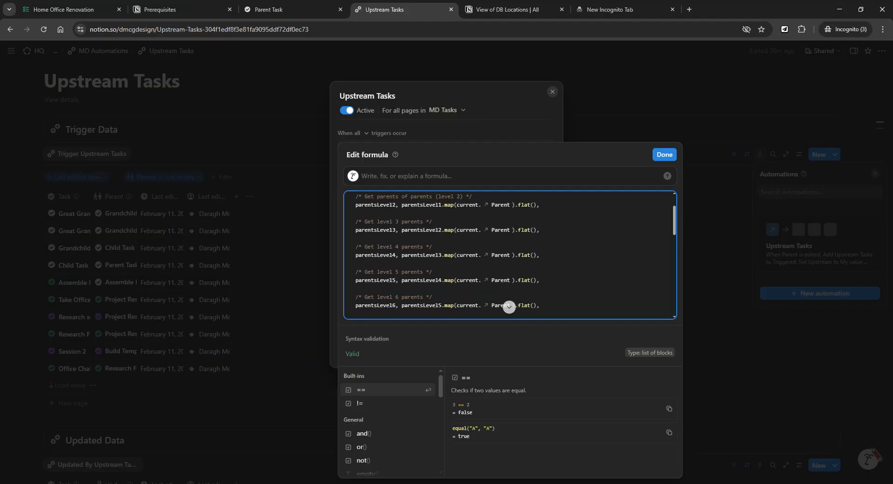
pyautogui.scroll(1, 509, 255)
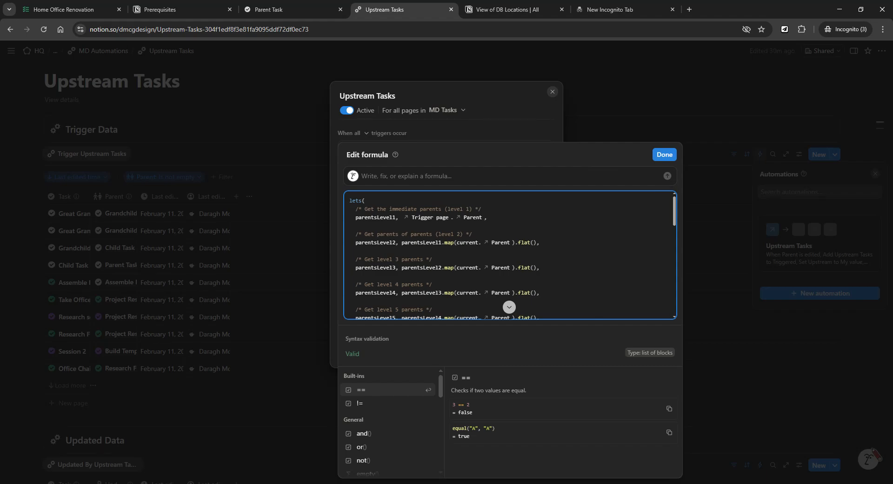
pyautogui.scroll(-2, 509, 255)
pyautogui.scroll(2, 509, 255)
pyautogui.scroll(-5, 484, 227)
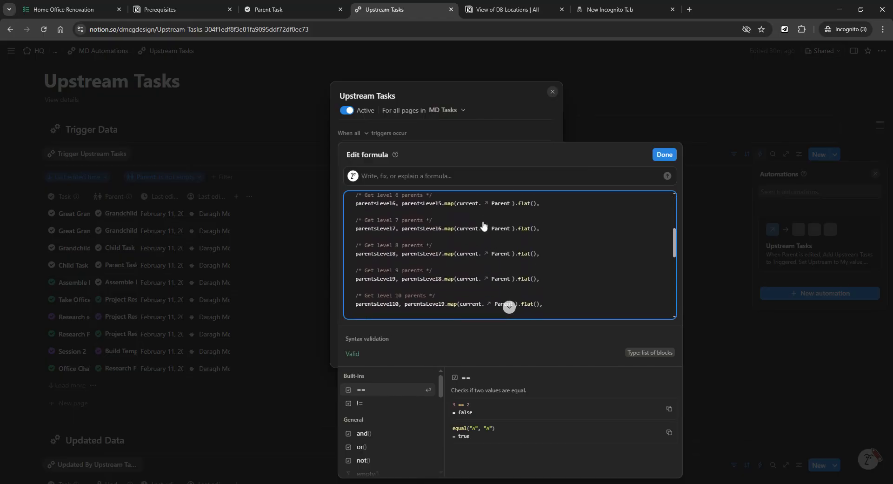
pyautogui.scroll(-3, 509, 255)
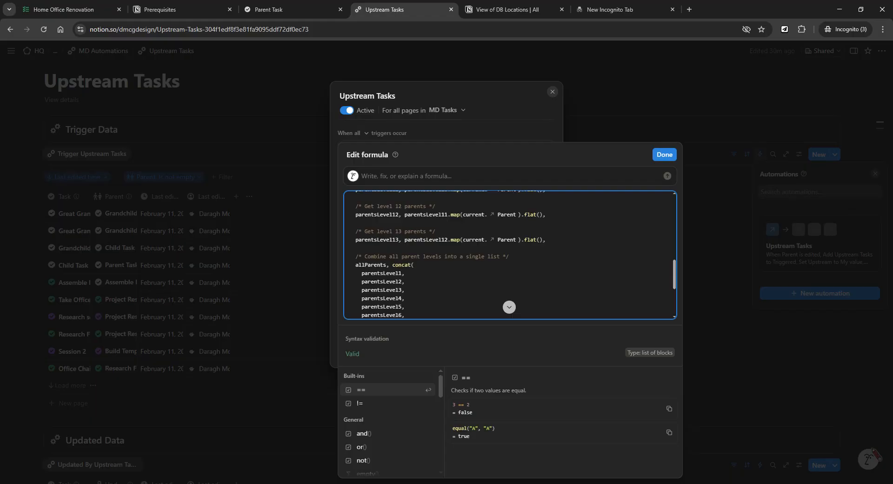
pyautogui.scroll(-5, 509, 254)
pyautogui.scroll(2, 509, 255)
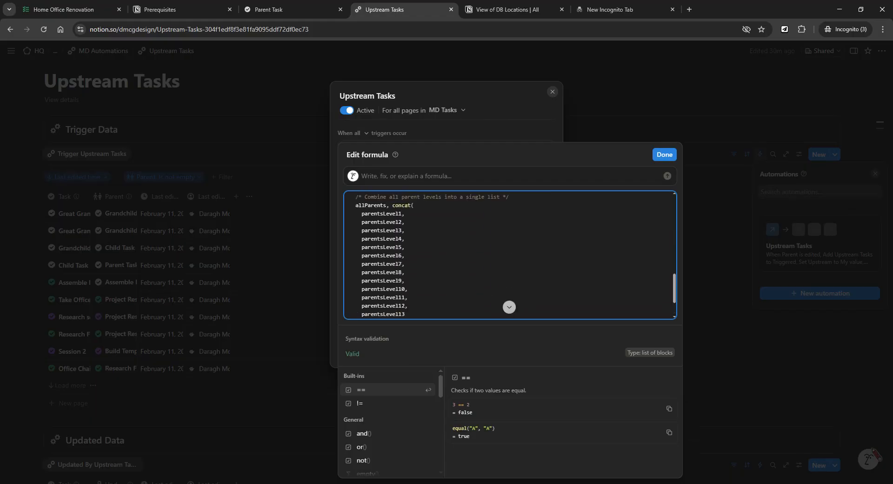
pyautogui.scroll(-3, 509, 255)
pyautogui.scroll(15, 509, 254)
pyautogui.scroll(1, 509, 255)
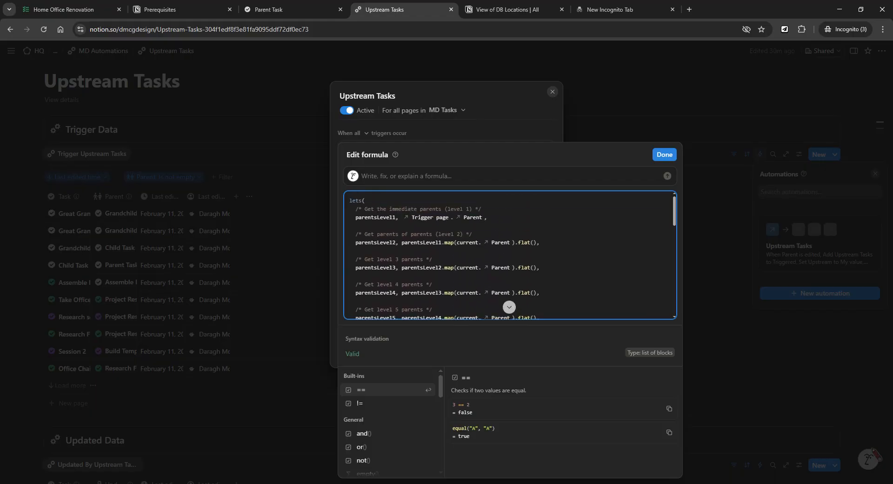
# - Compare the formula's first parent-level definitions with its closing concatenation and unique list
pyautogui.scroll(-1, 509, 255)
pyautogui.scroll(1, 510, 255)
pyautogui.scroll(-2, 509, 255)
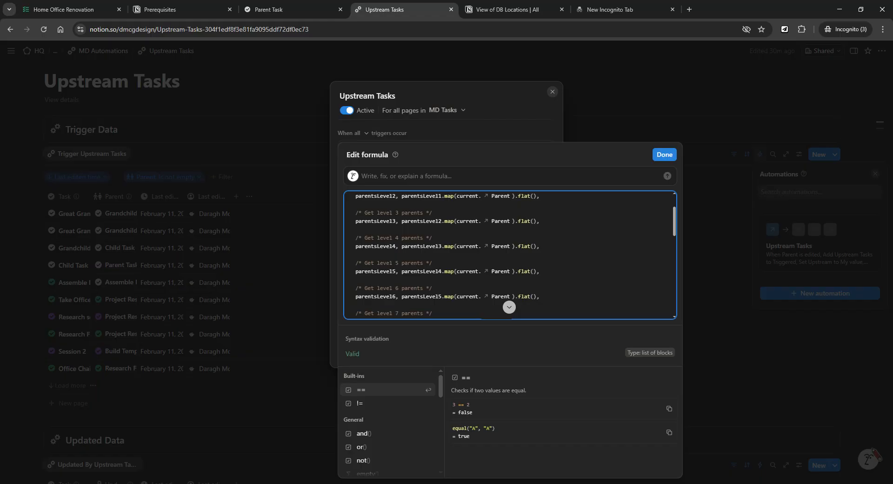
pyautogui.scroll(2, 509, 255)
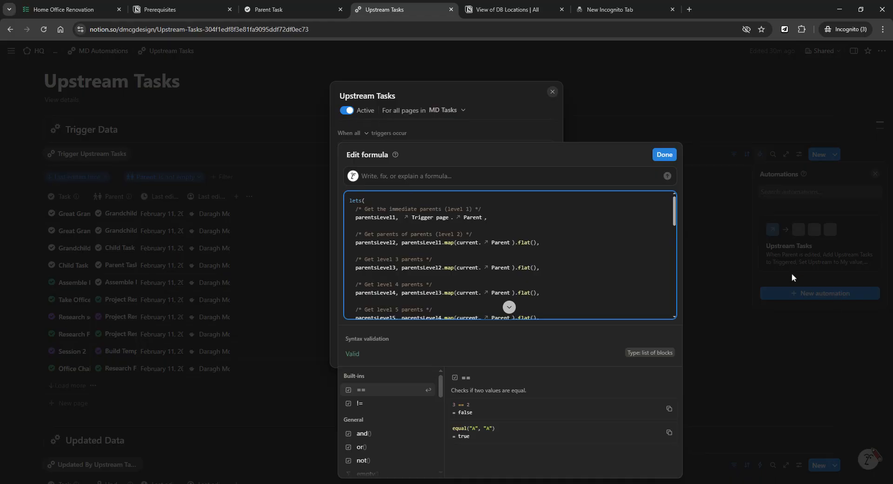
pyautogui.scroll(-15, 509, 279)
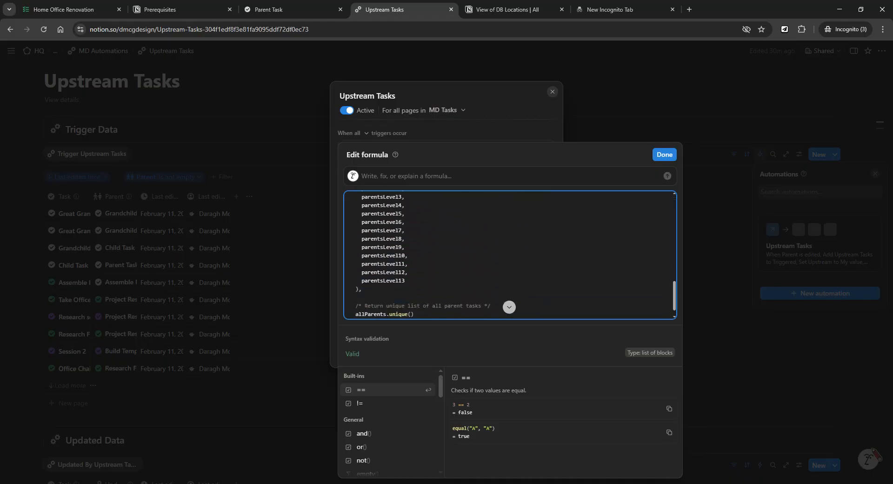
pyautogui.scroll(15, 509, 255)
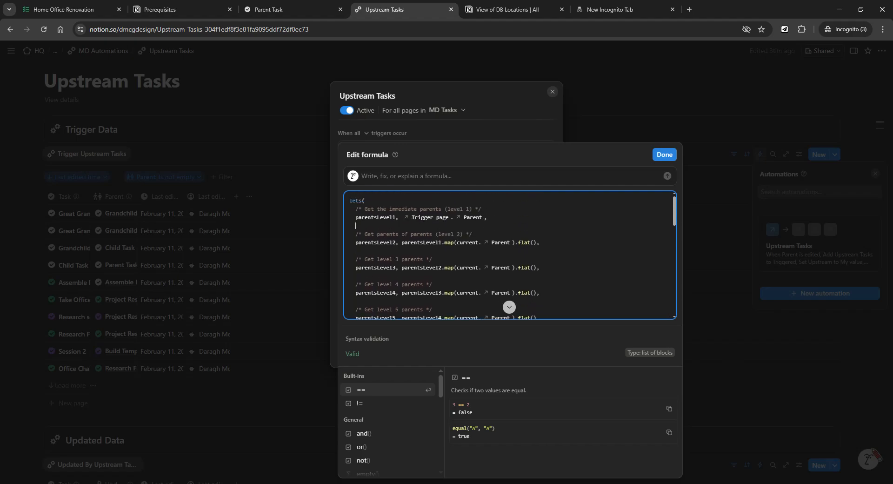
# - Place the cursor after Trigger page in the parentsLevel1 line and examine how the formula builds on that reference
pyautogui.click(389, 217)
pyautogui.click(405, 218)
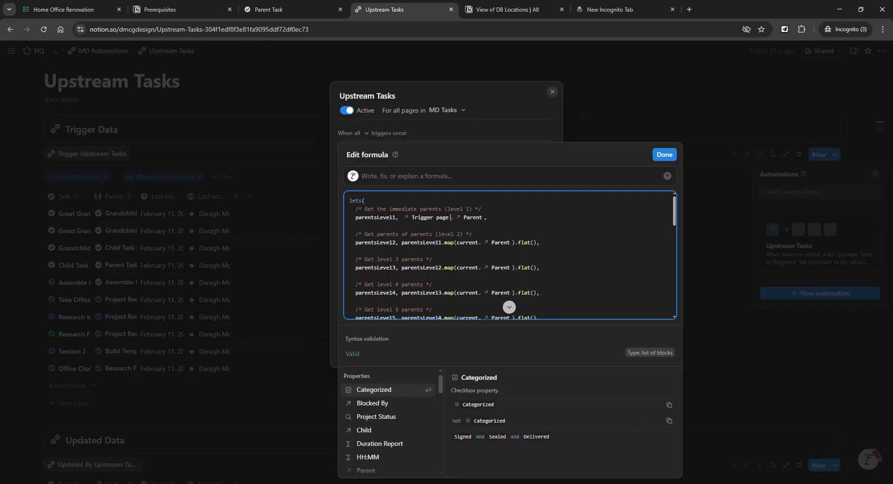
pyautogui.scroll(-1, 489, 243)
pyautogui.scroll(1, 491, 245)
pyautogui.scroll(-10, 509, 255)
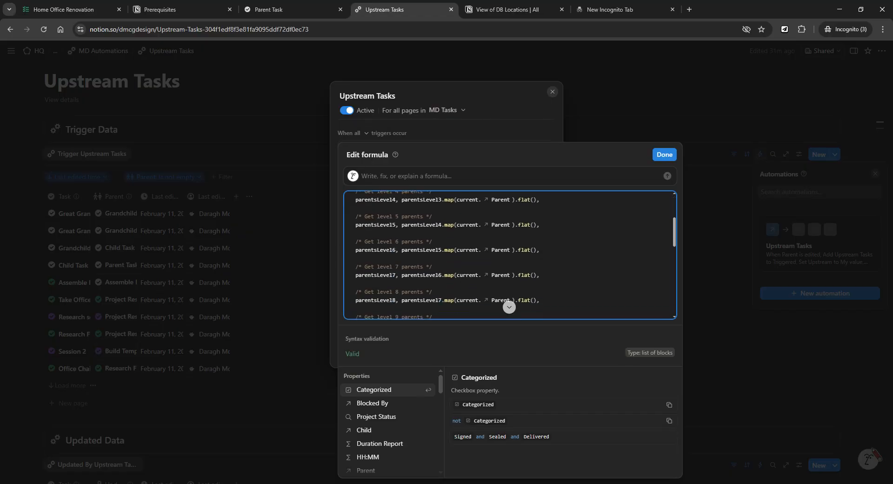
pyautogui.scroll(-3, 509, 255)
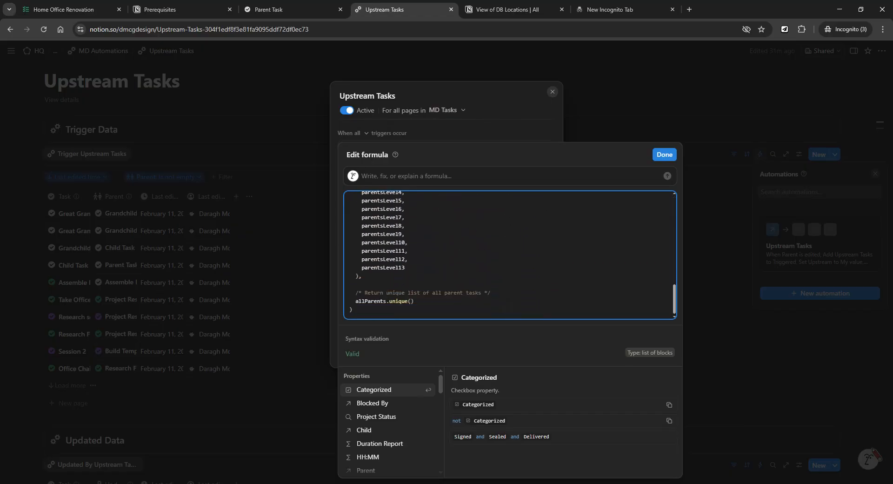
pyautogui.scroll(13, 509, 254)
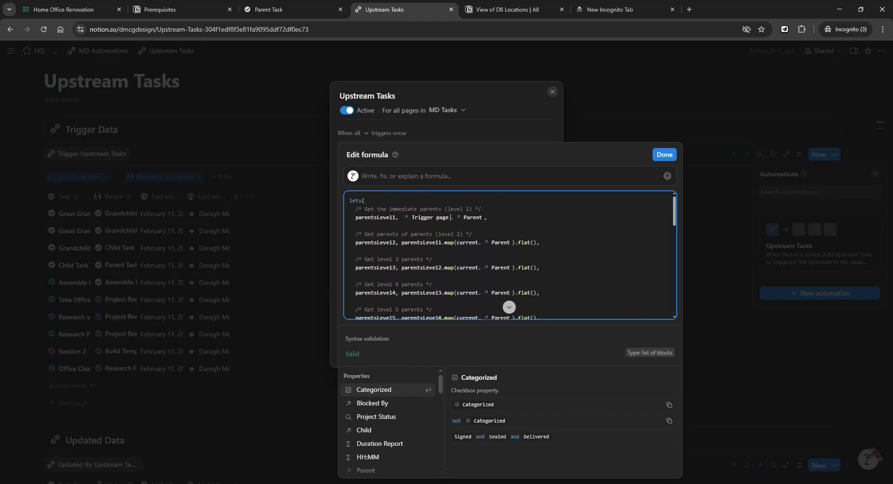
# - Review the 13 parent levels, the allParents concat list and allParents.unique(), and finish the formula editing
pyautogui.scroll(-3, 506, 303)
pyautogui.scroll(3, 507, 303)
pyautogui.scroll(-5, 509, 254)
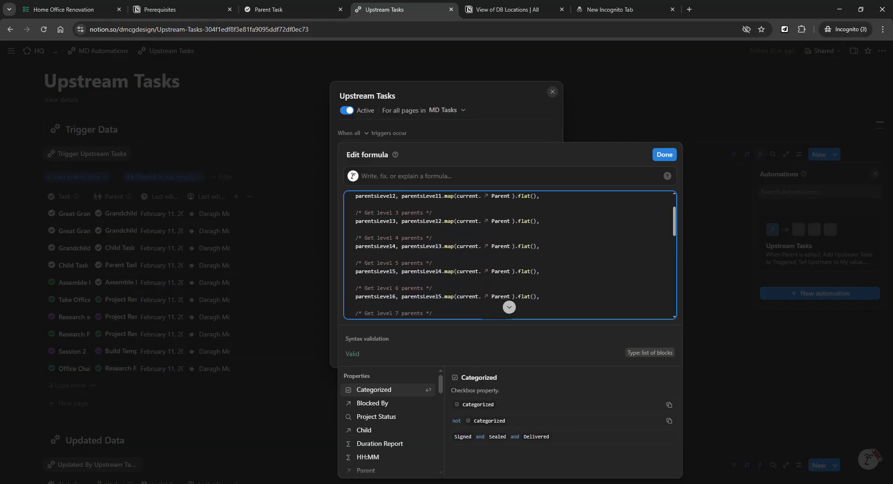
pyautogui.scroll(-2, 509, 254)
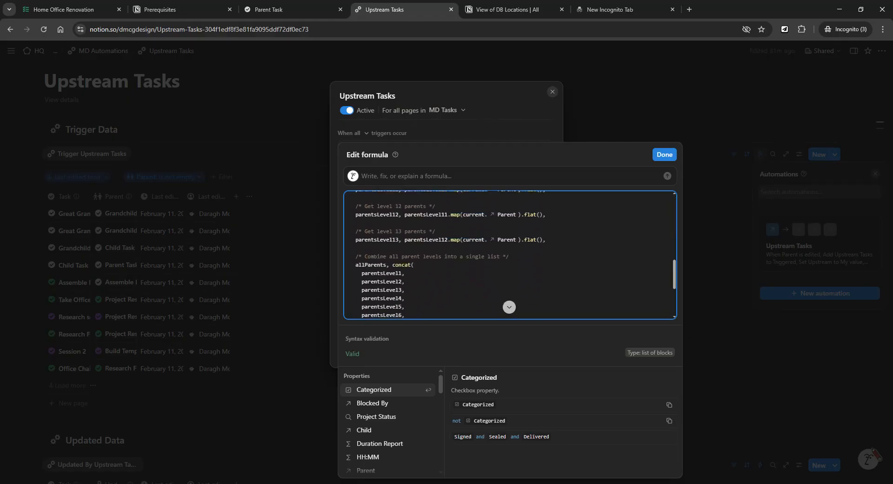
pyautogui.scroll(-2, 509, 254)
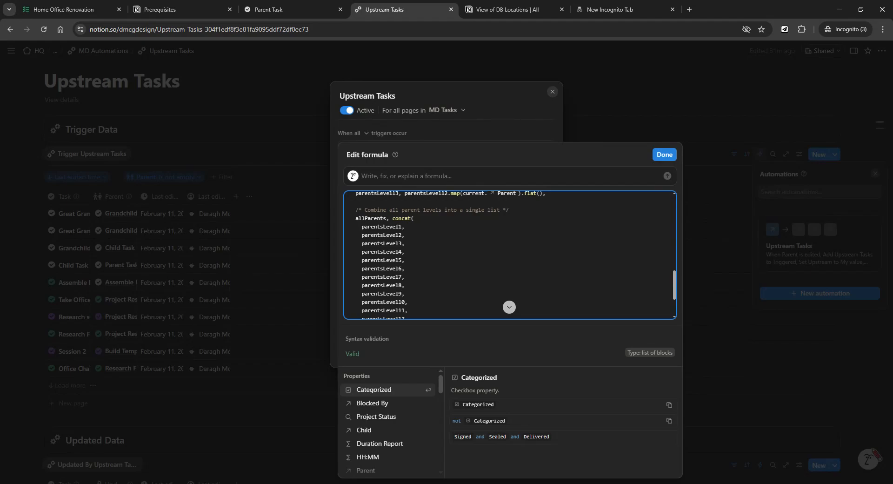
pyautogui.scroll(-3, 509, 254)
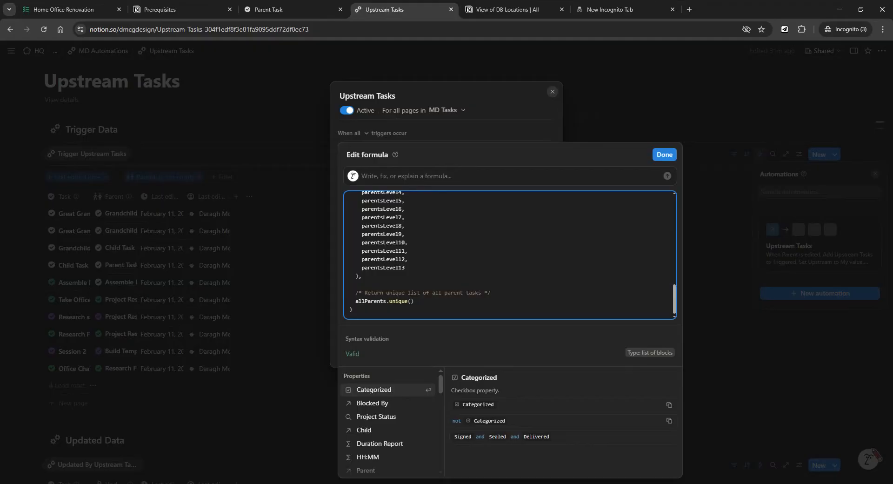
pyautogui.click(664, 155)
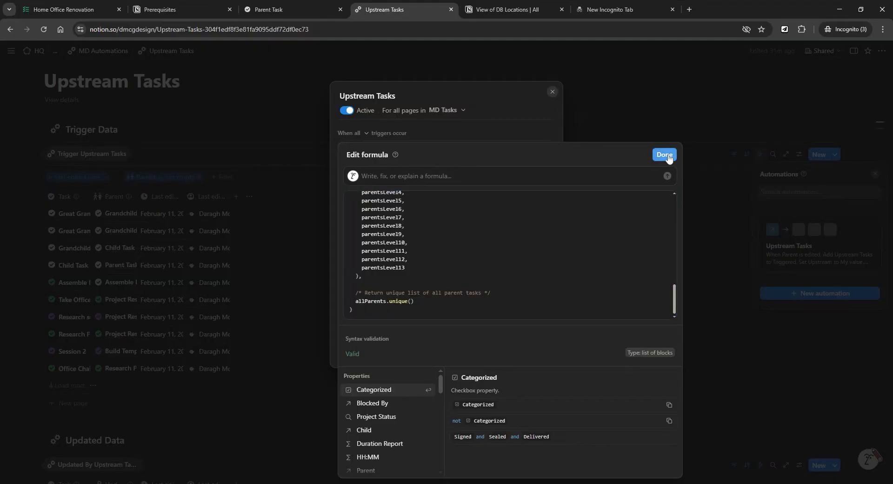
# - Close the Upstream Tasks automation, open Great Grandchild 2 Task from the Trigger Data list and inspect its Upstream relation
pyautogui.click(553, 94)
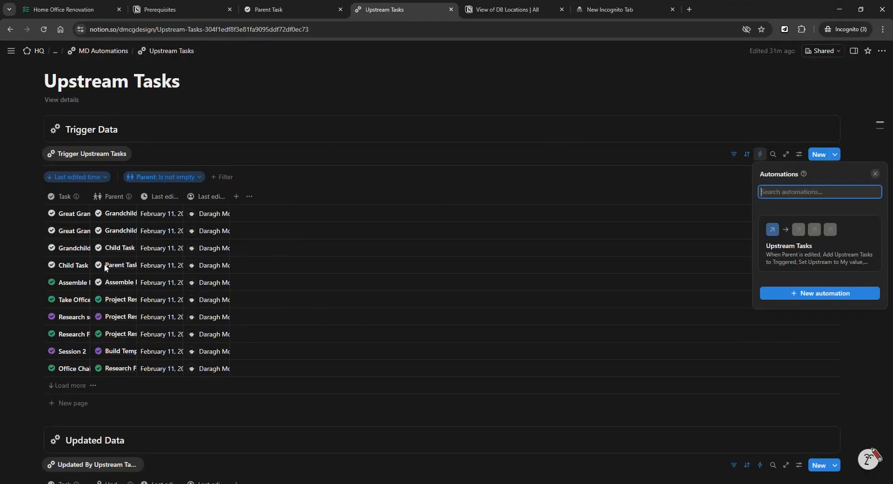
pyautogui.click(80, 216)
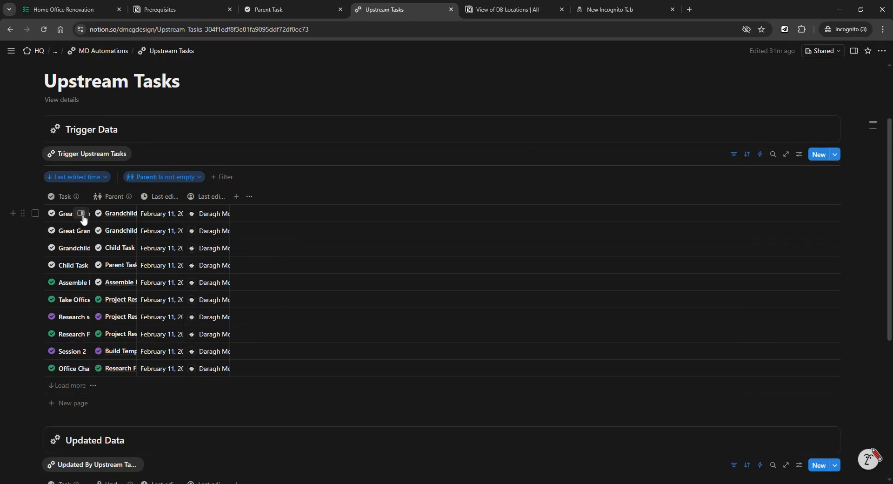
pyautogui.click(75, 213)
pyautogui.scroll(-1, 797, 245)
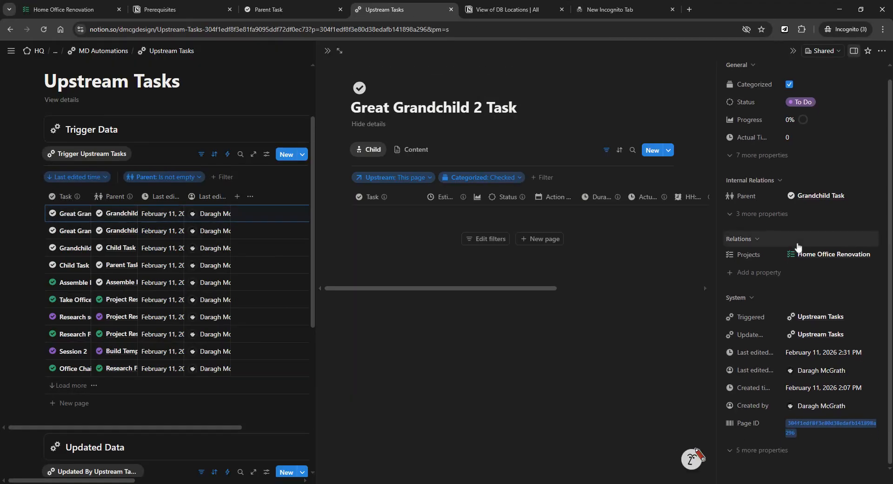
pyautogui.scroll(-2, 789, 365)
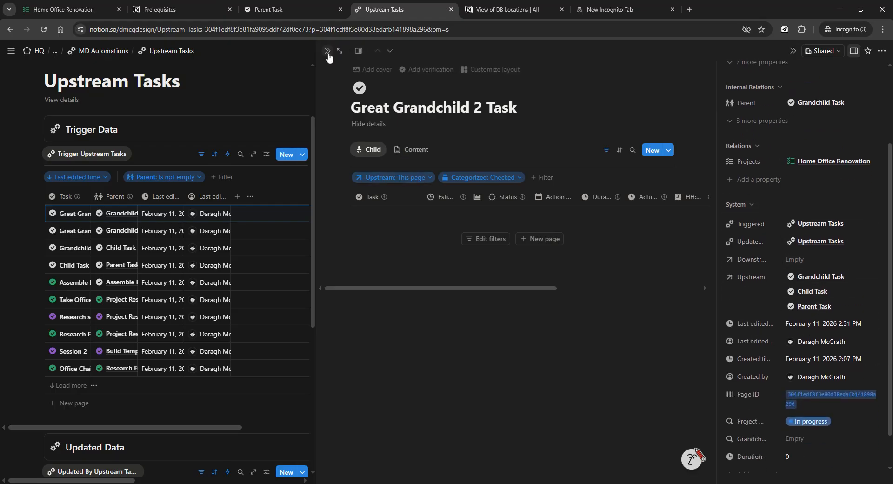
# - Close the task preview and review the Updated Data list of tasks changed by the Upstream Tasks automation
pyautogui.click(327, 51)
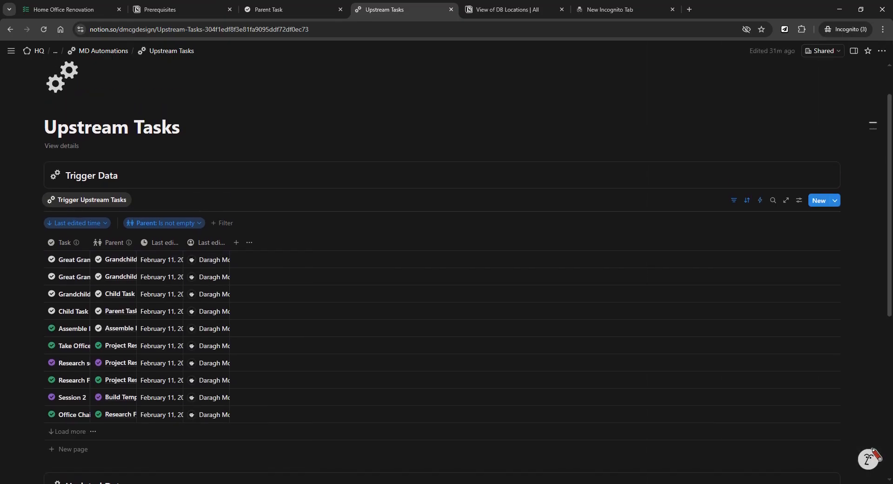
pyautogui.scroll(-2, 81, 282)
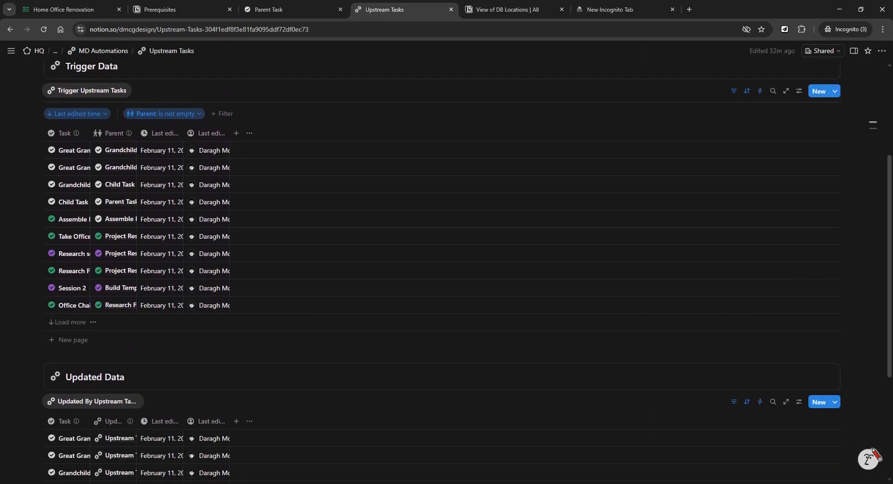
pyautogui.scroll(-2, 447, 270)
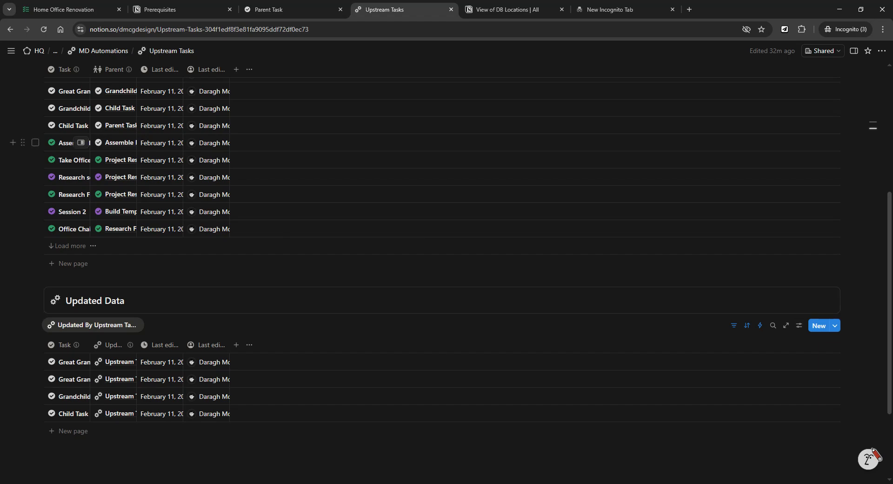
# - Switch to the DB Locations view, expand Krundis and its Martur continent, and open the Midlands region page
pyautogui.click(508, 11)
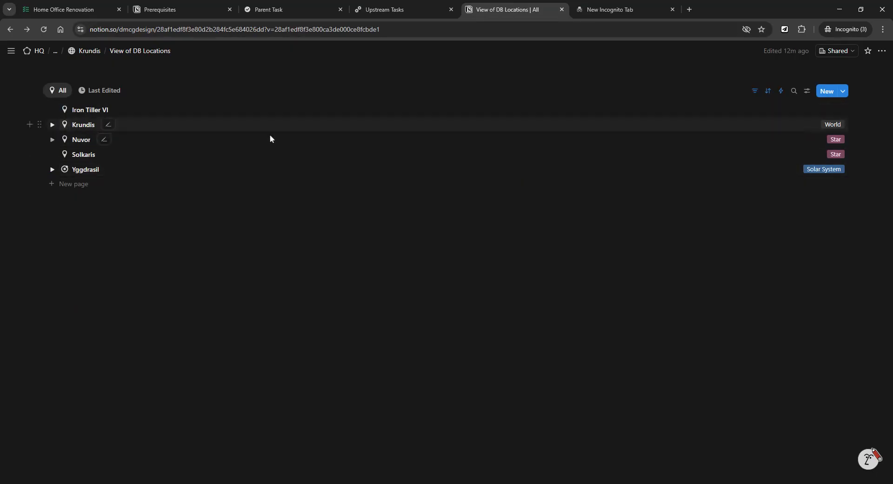
pyautogui.click(52, 124)
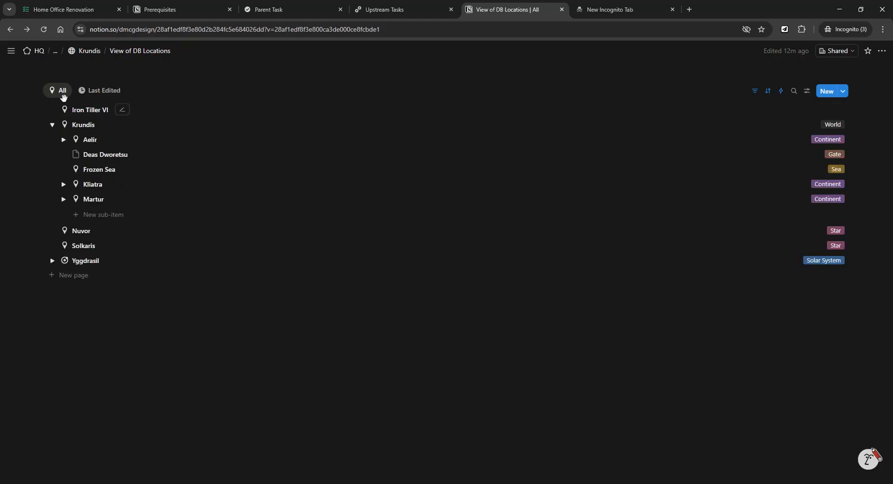
pyautogui.click(64, 199)
pyautogui.scroll(-1, 186, 132)
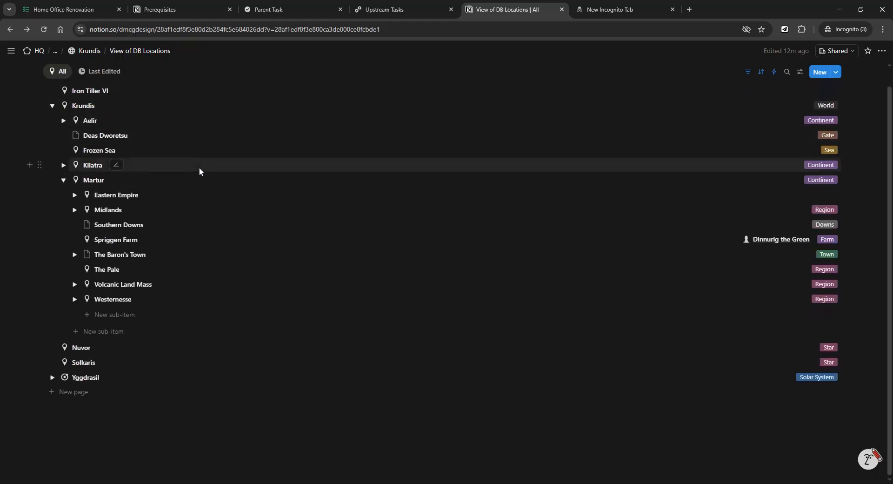
pyautogui.scroll(1, 199, 168)
pyautogui.scroll(-1, 110, 169)
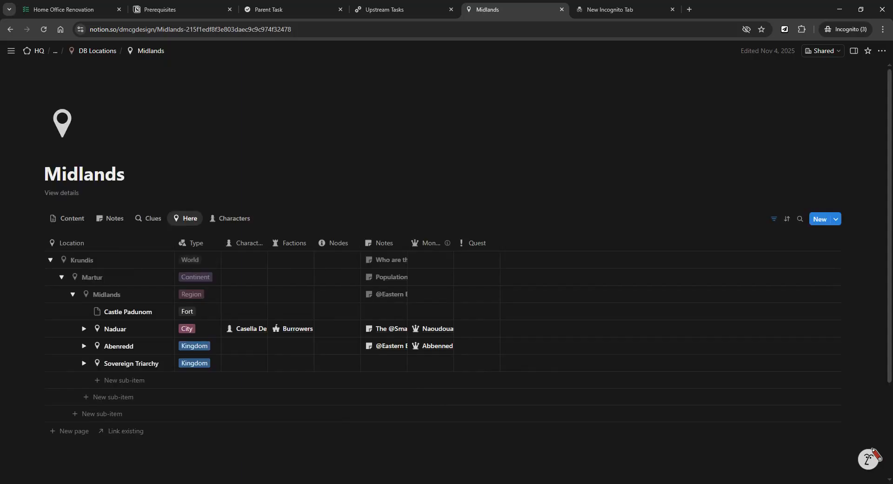
# - Expand Abenredd, Cragan and Cragan Lower in the Midlands page's Here view to examine the nested locations
pyautogui.scroll(-1, 194, 229)
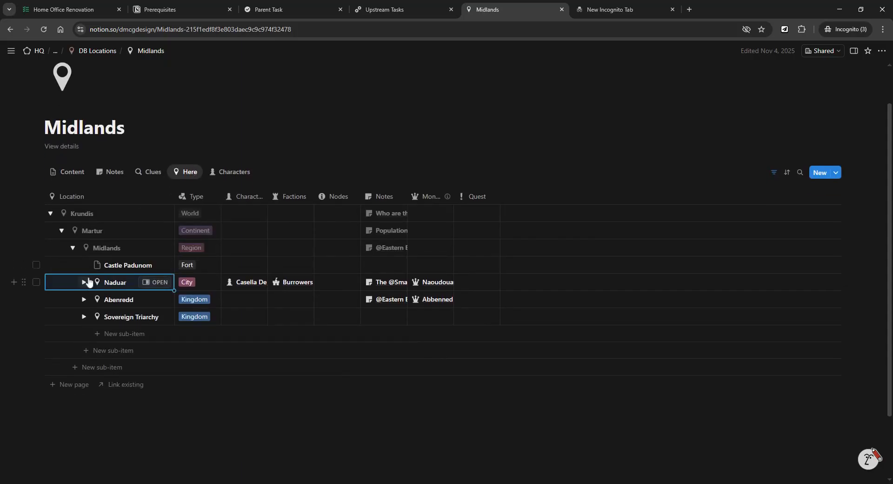
pyautogui.click(84, 299)
pyautogui.scroll(-2, 163, 241)
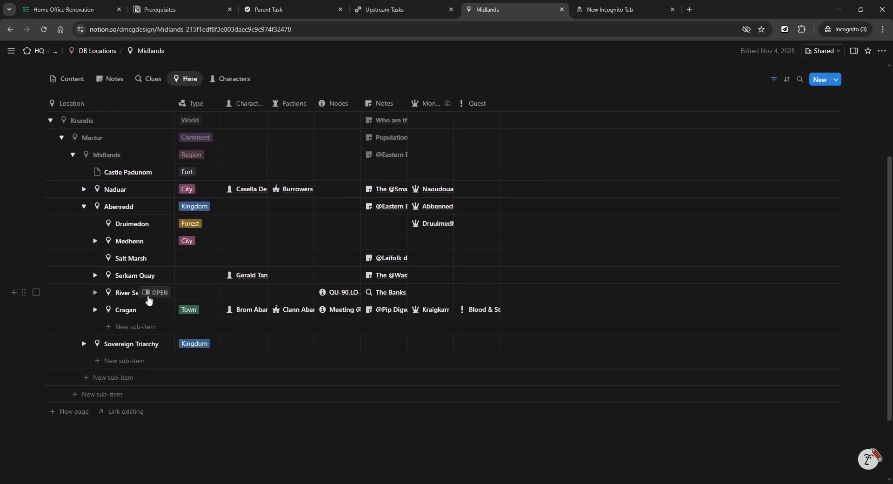
pyautogui.click(95, 309)
pyautogui.scroll(-2, 194, 211)
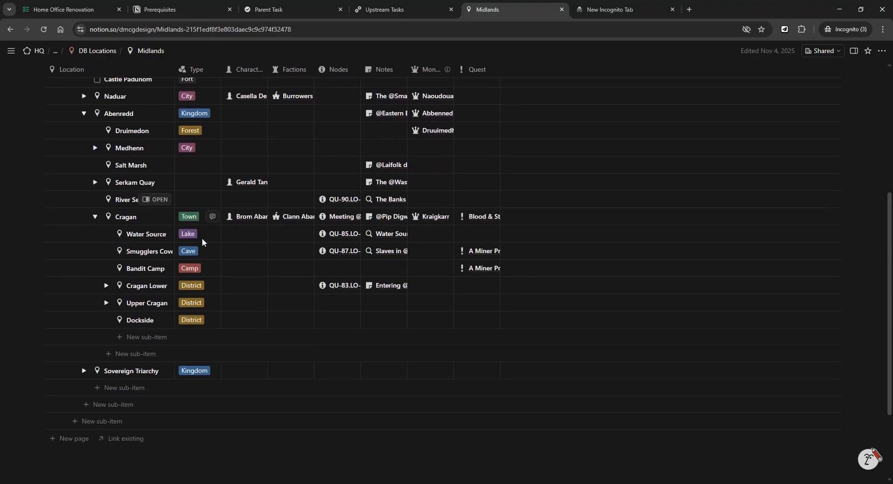
pyautogui.click(106, 285)
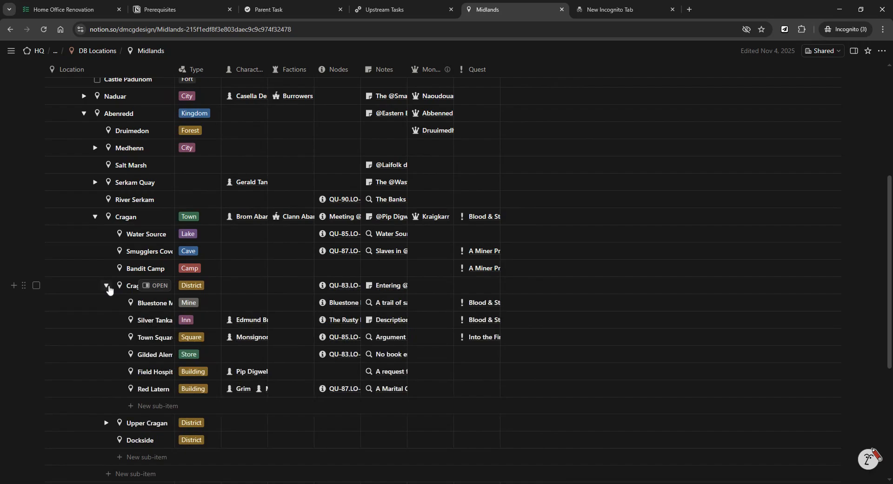
# - Collapse Cragan Lower and Cragan, and review the Midlands location hierarchy from Krundis down
pyautogui.click(106, 285)
pyautogui.scroll(2, 109, 286)
pyautogui.click(94, 309)
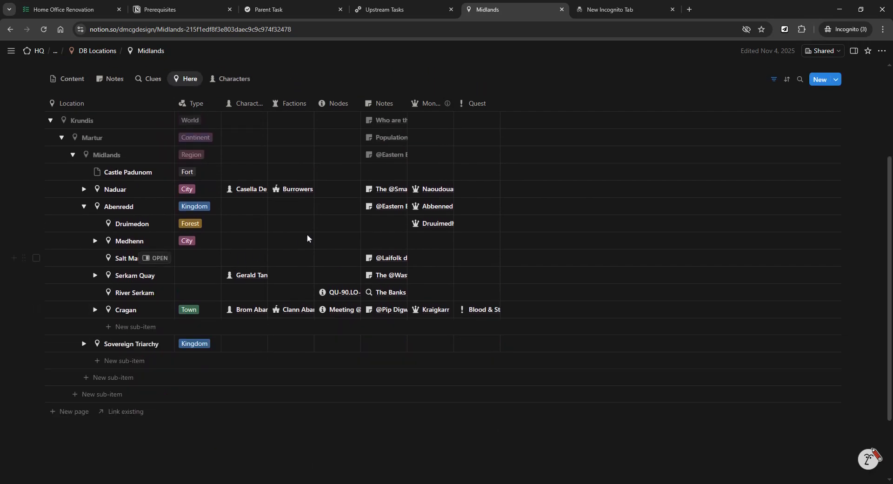
pyautogui.scroll(2, 307, 233)
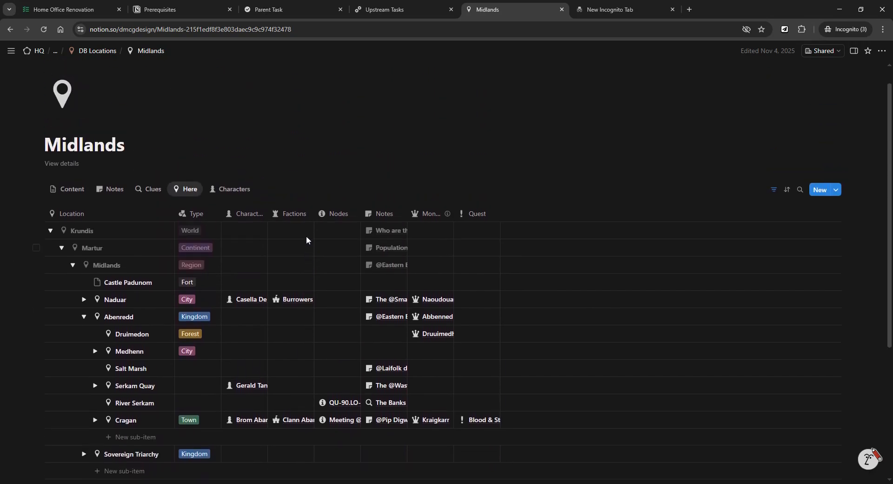
pyautogui.scroll(-1, 306, 236)
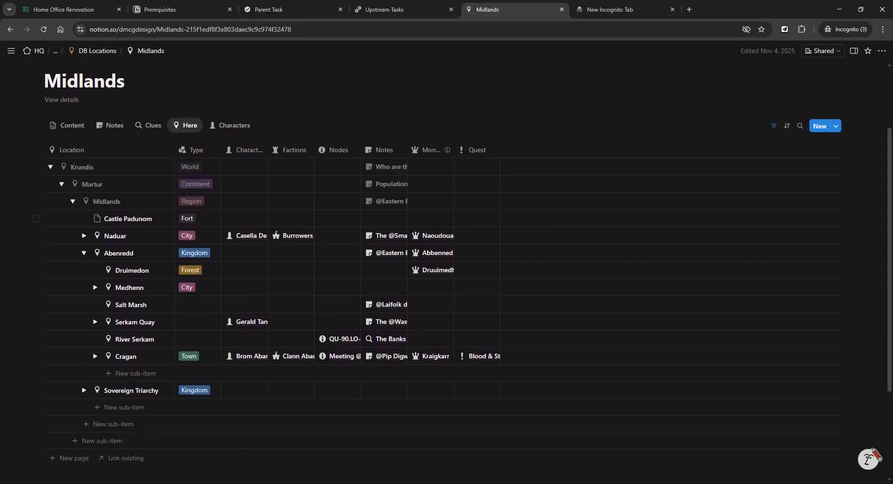
# - Compare the nested Project Tasks in Home Office Renovation with the Parent Task page's Child view, highlighting that page's title
pyautogui.click(89, 16)
pyautogui.scroll(1, 259, 172)
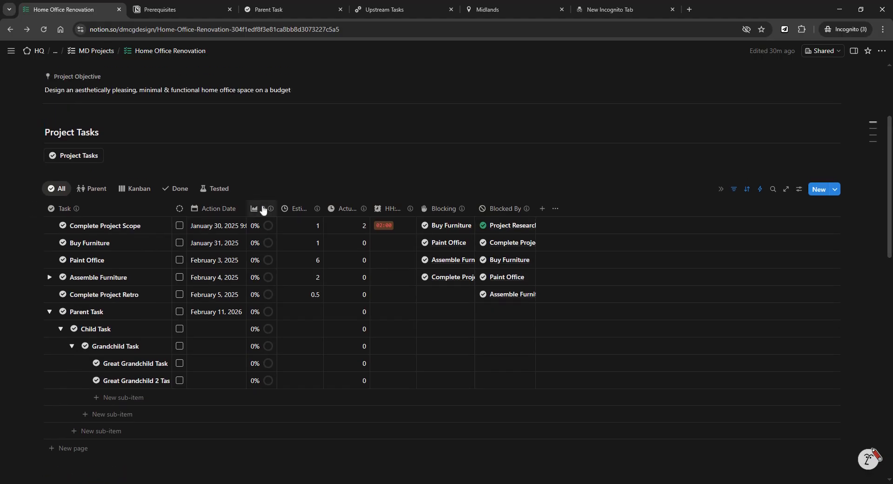
pyautogui.click(281, 12)
pyautogui.scroll(-1, 398, 201)
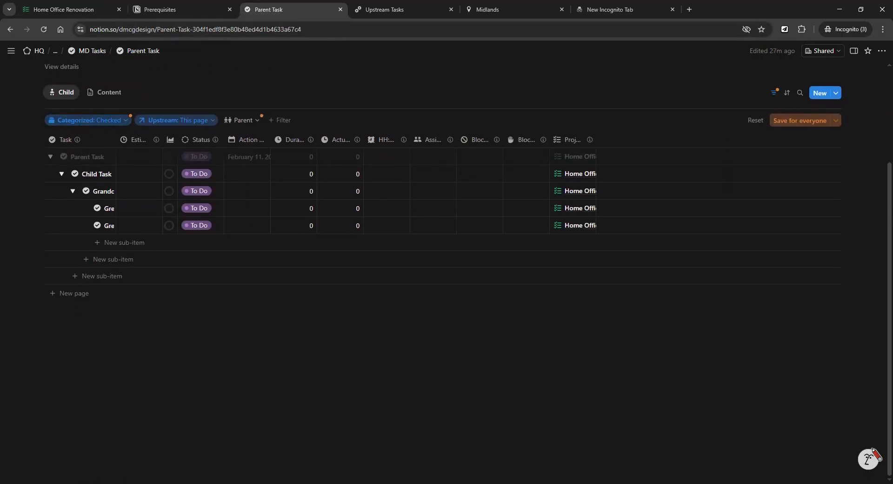
pyautogui.scroll(2, 200, 316)
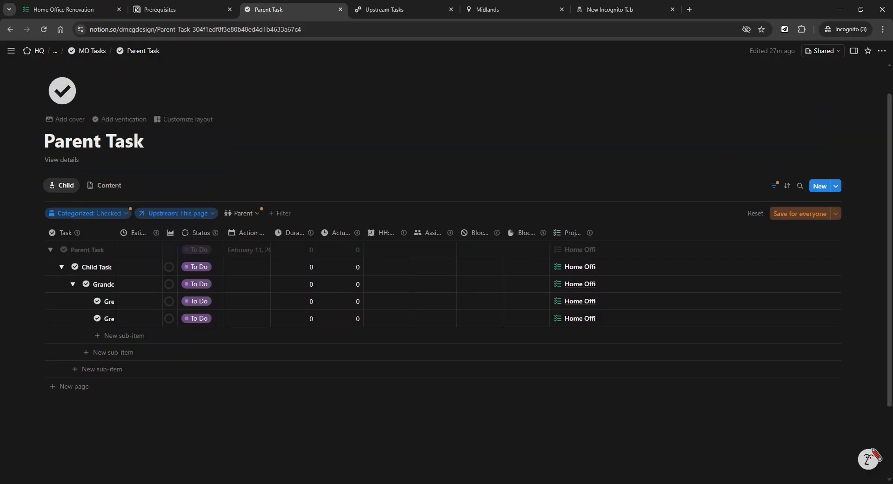
pyautogui.moveTo(151, 142); pyautogui.dragTo(45, 142)
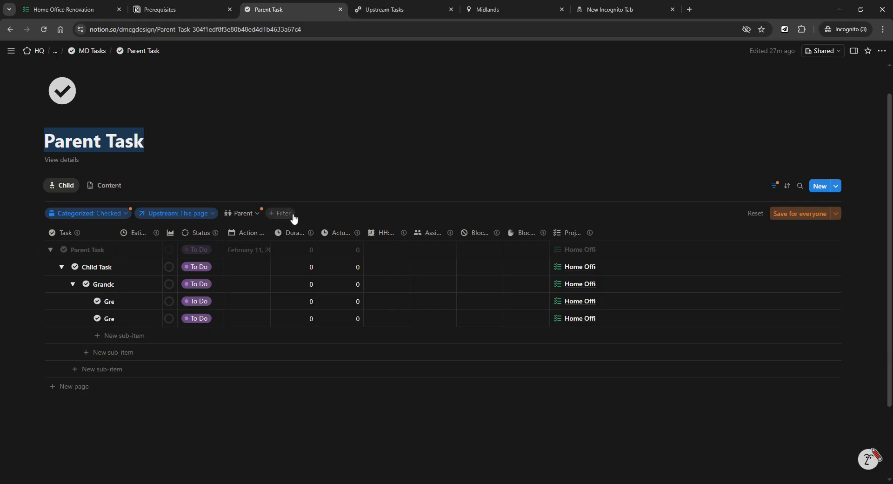
pyautogui.scroll(-1, 293, 215)
pyautogui.scroll(1, 293, 215)
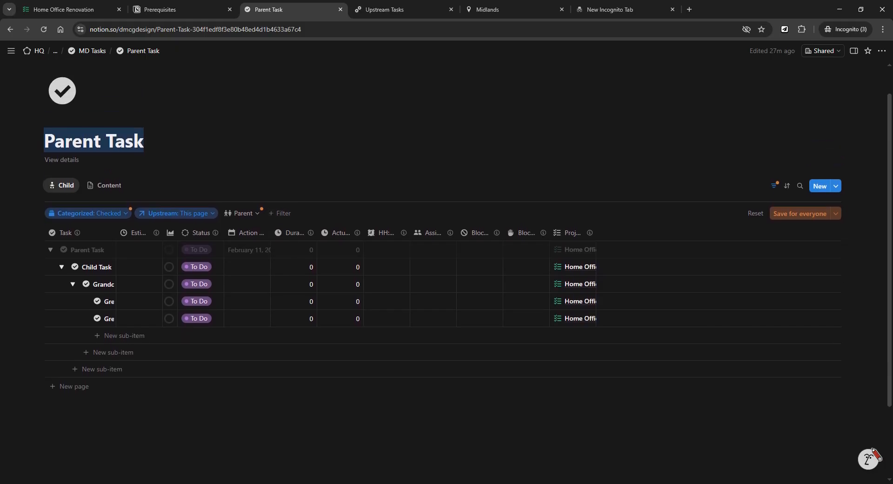